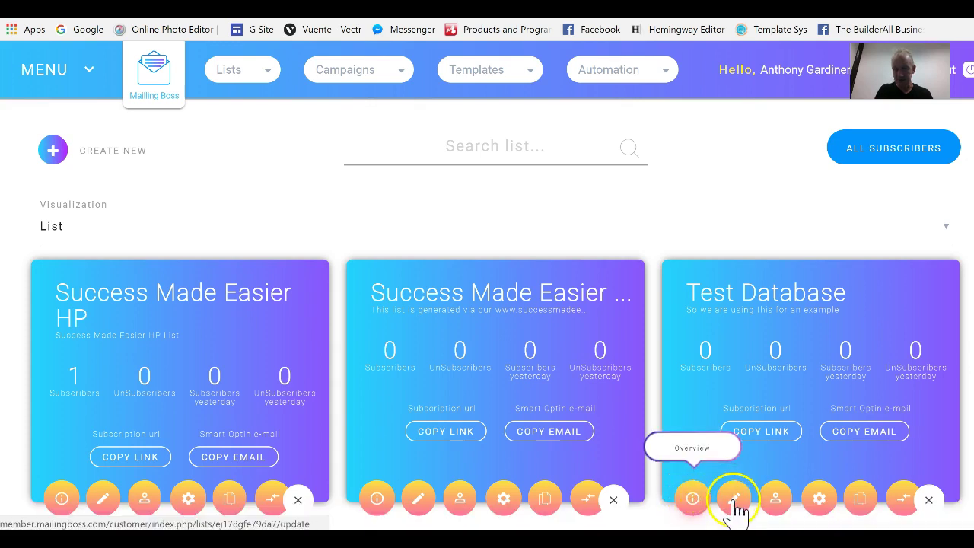
Open the Test Database list's update page from its card on the Lists page
click(734, 501)
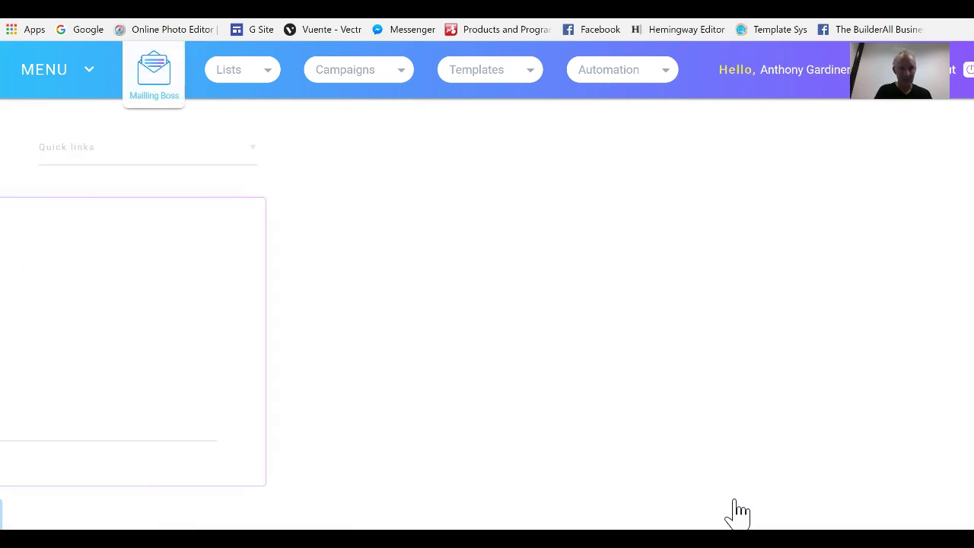
Add and save an optional Email text field, tag EMAIL, help text 'Email Address Goes Here'
click(104, 303)
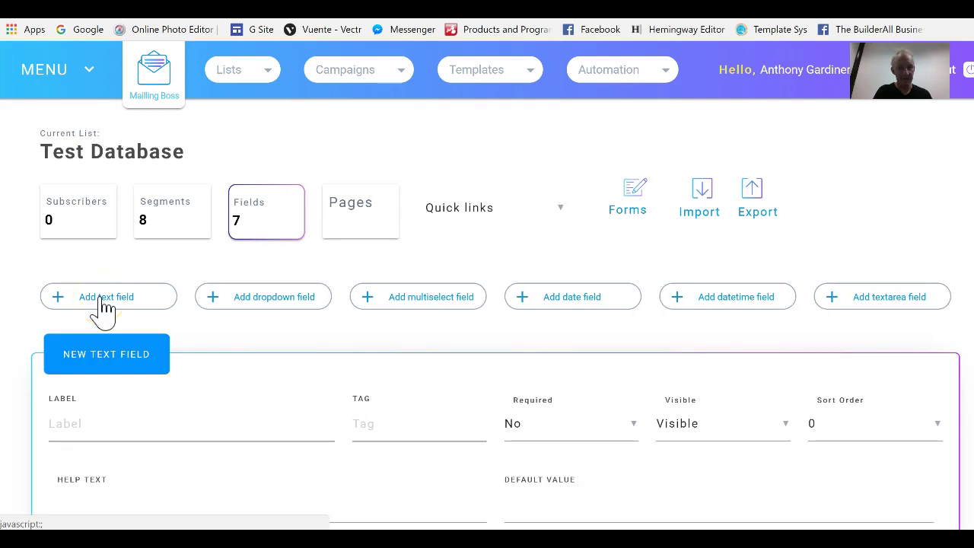
click(164, 431)
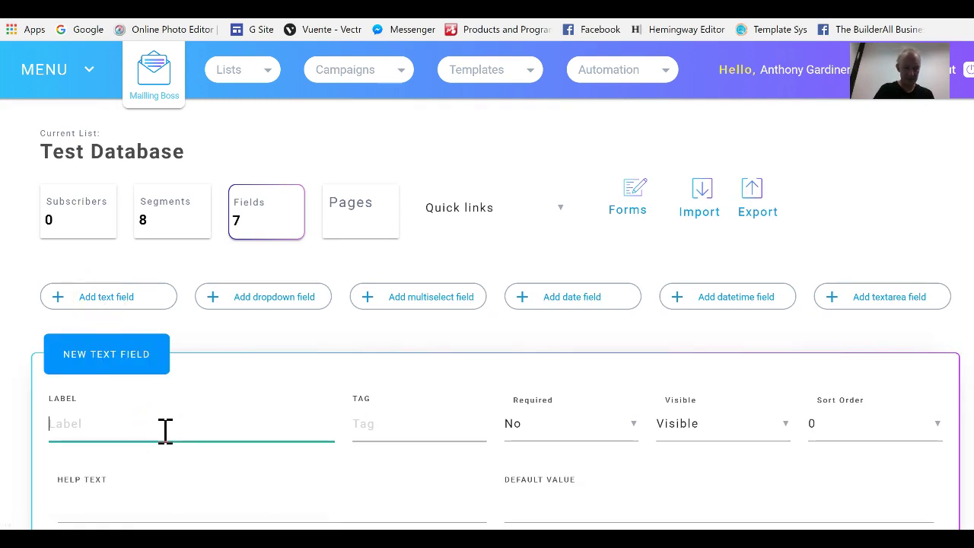
text(Email)
key(Tab)
text(EMAIL)
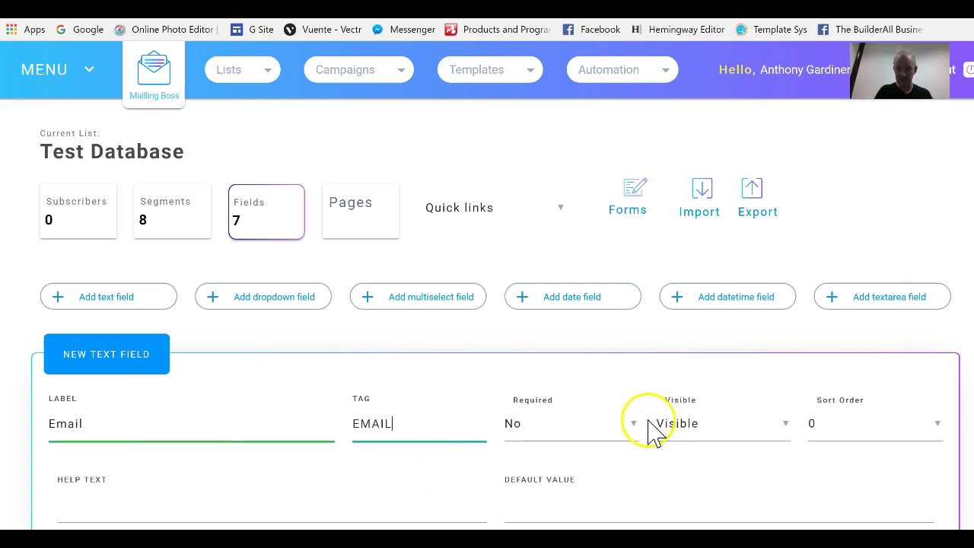
click(621, 440)
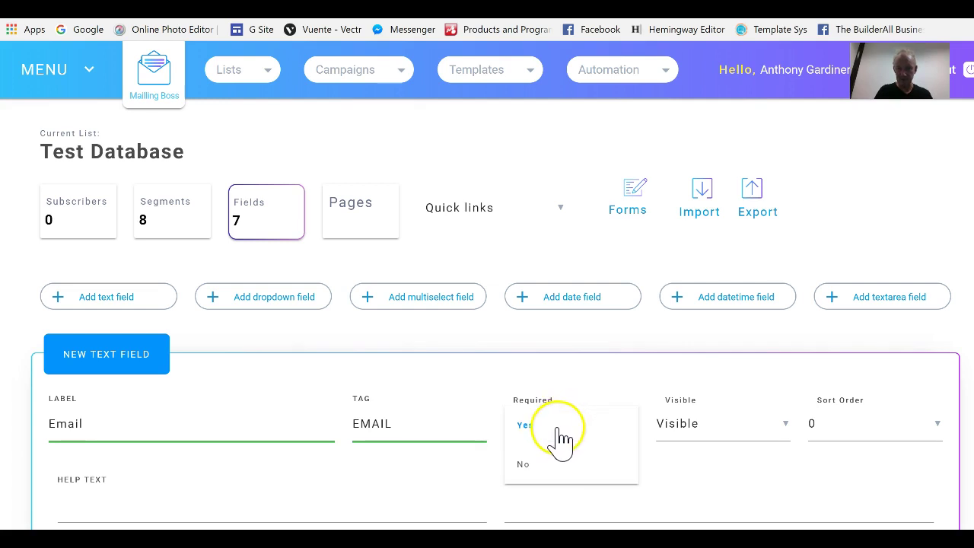
click(560, 439)
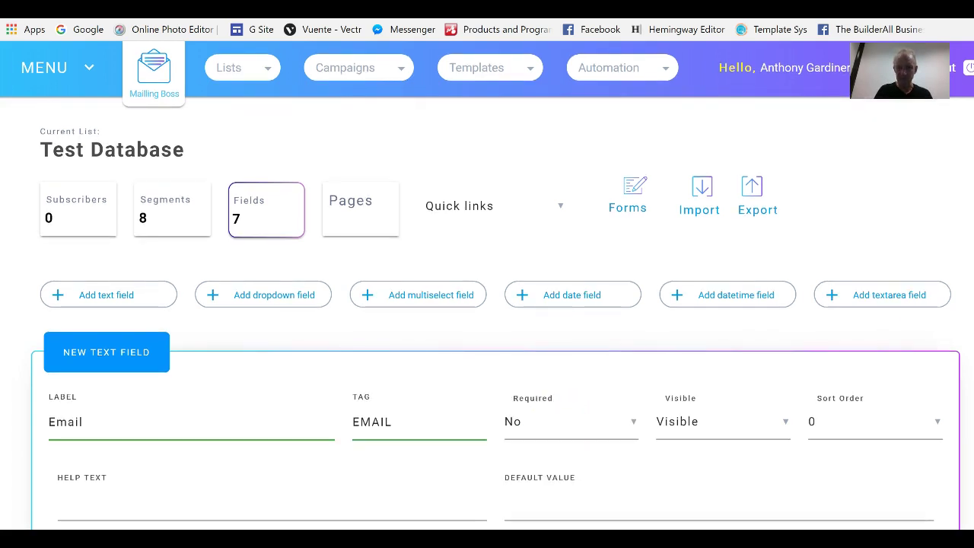
scroll(793, 337, down, 2)
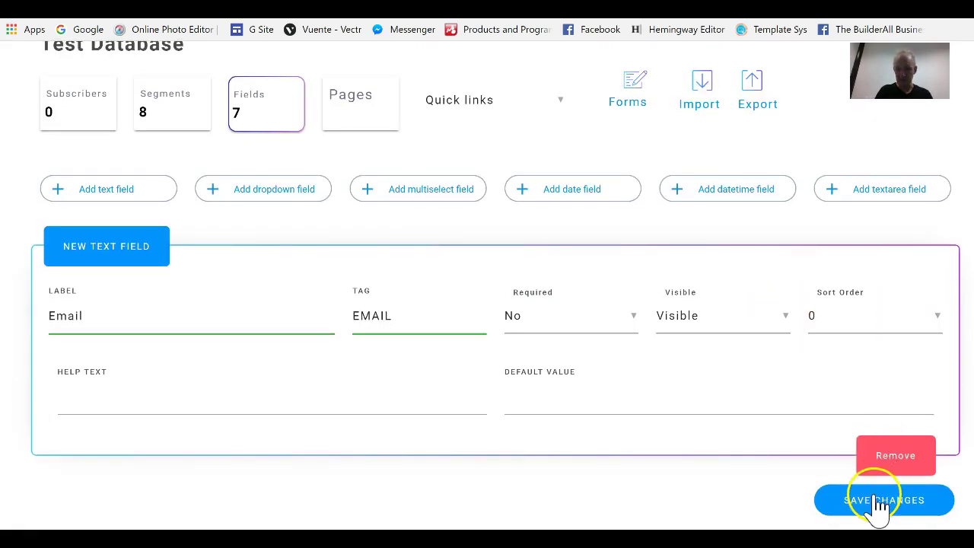
click(172, 390)
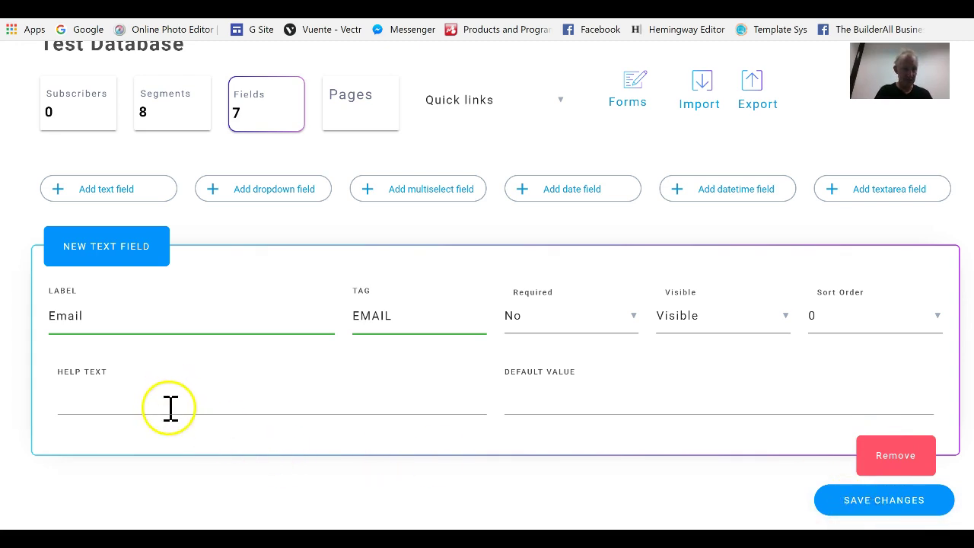
text(eN)
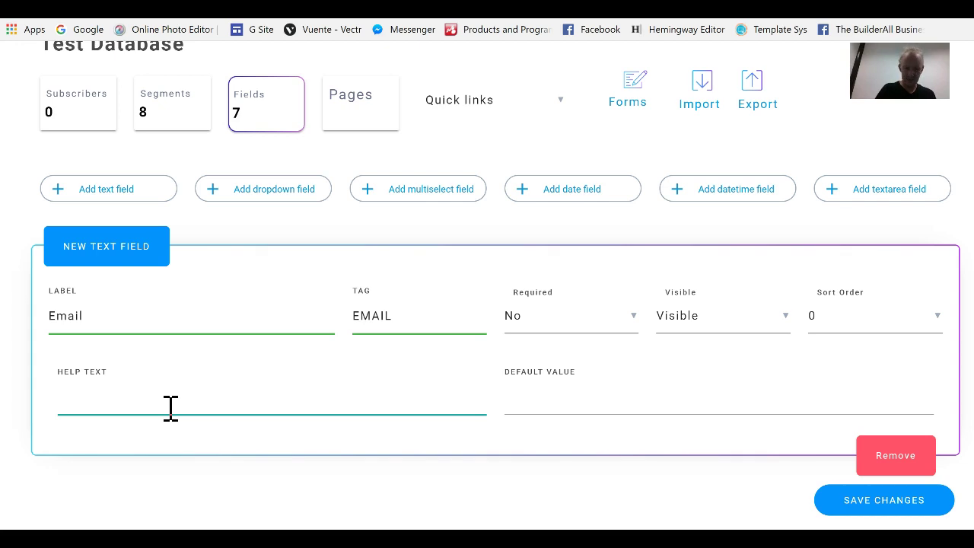
text(mail)
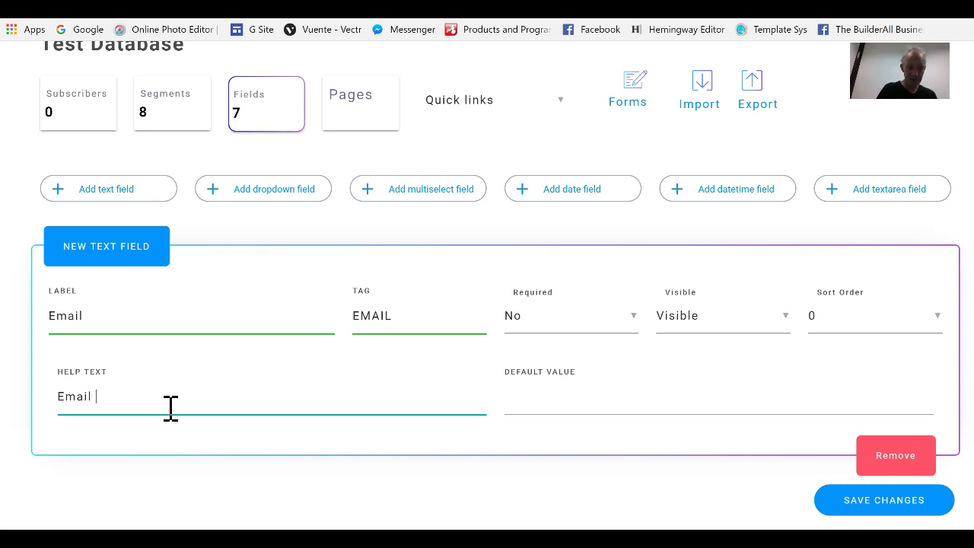
text(Address Goes Here)
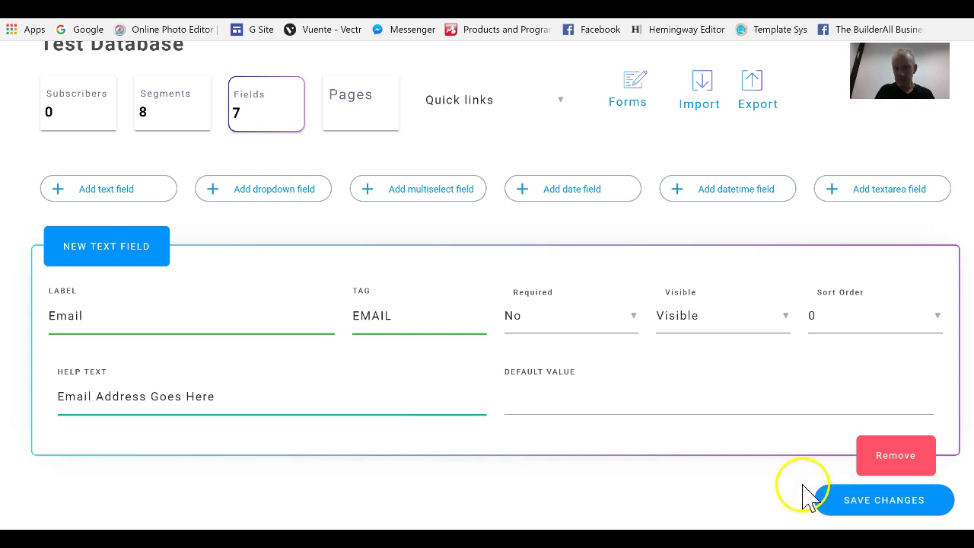
click(845, 499)
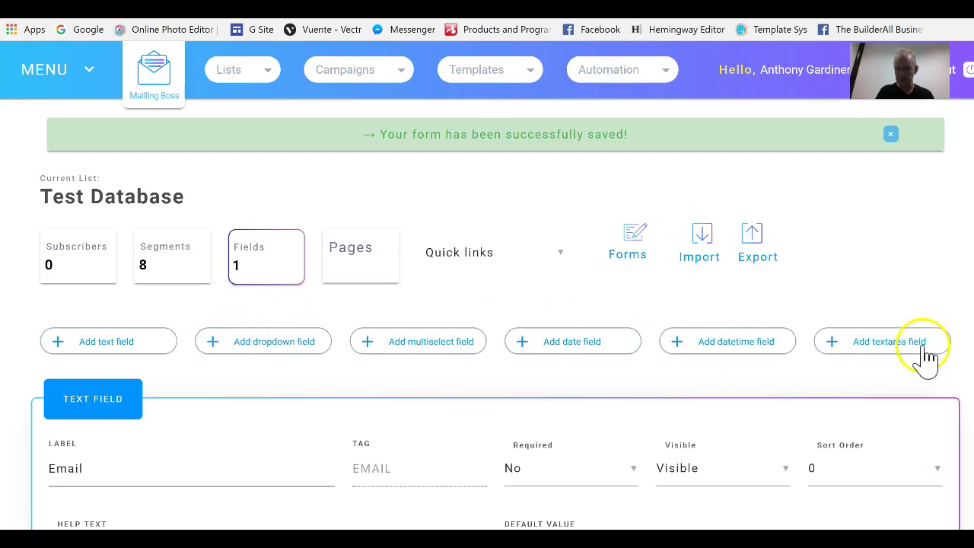
Add a hidden, optional textarea field labelled Contact Notes with tag NOTES
click(896, 352)
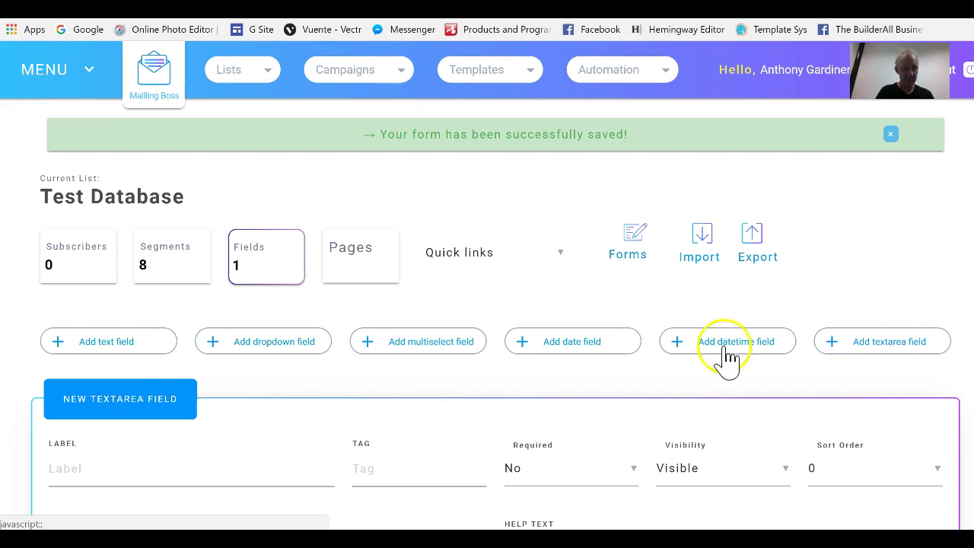
click(114, 471)
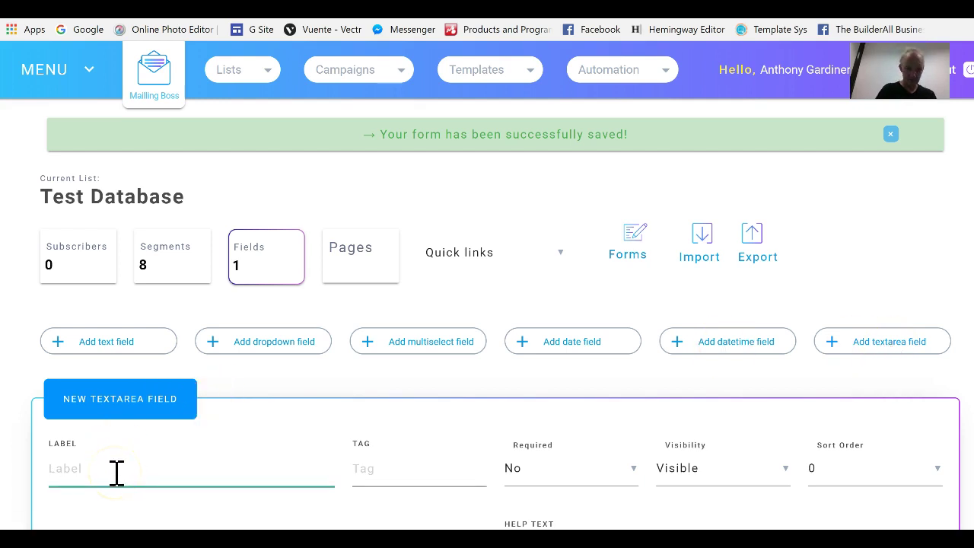
text(Contact Notes)
key(Tab)
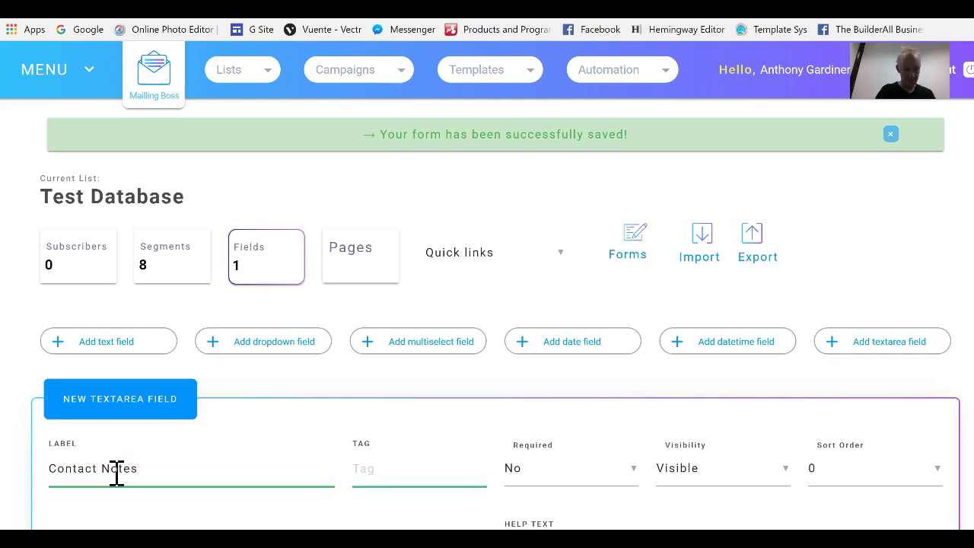
text(NOTES)
key(Tab)
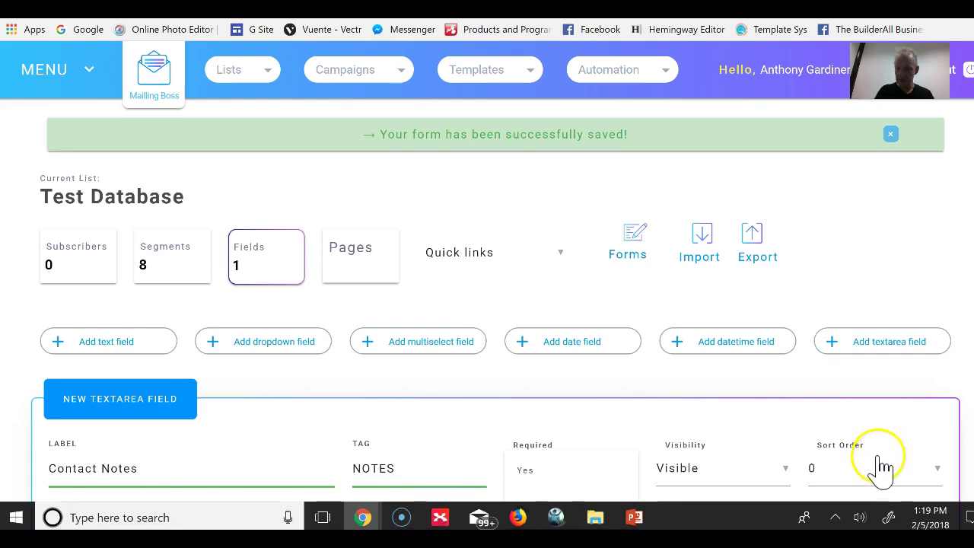
click(781, 478)
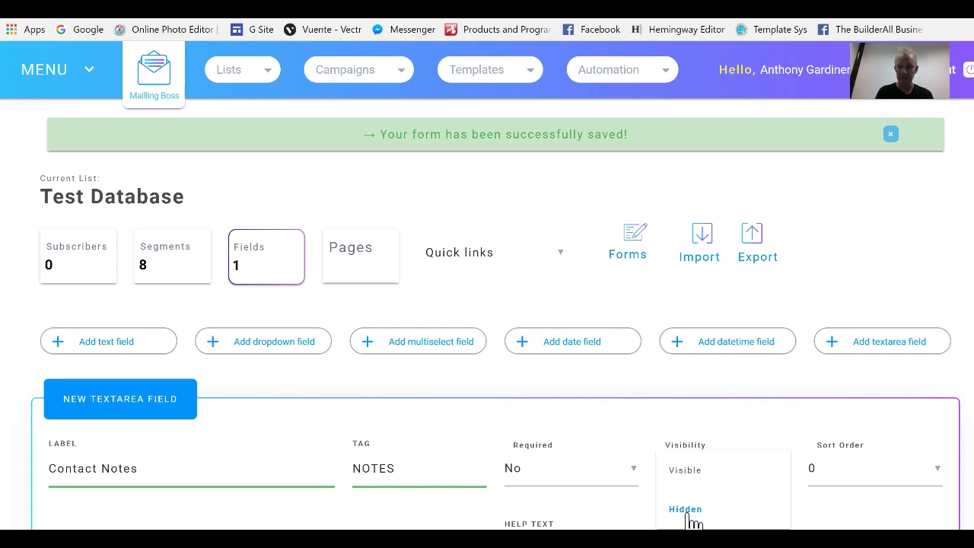
click(691, 519)
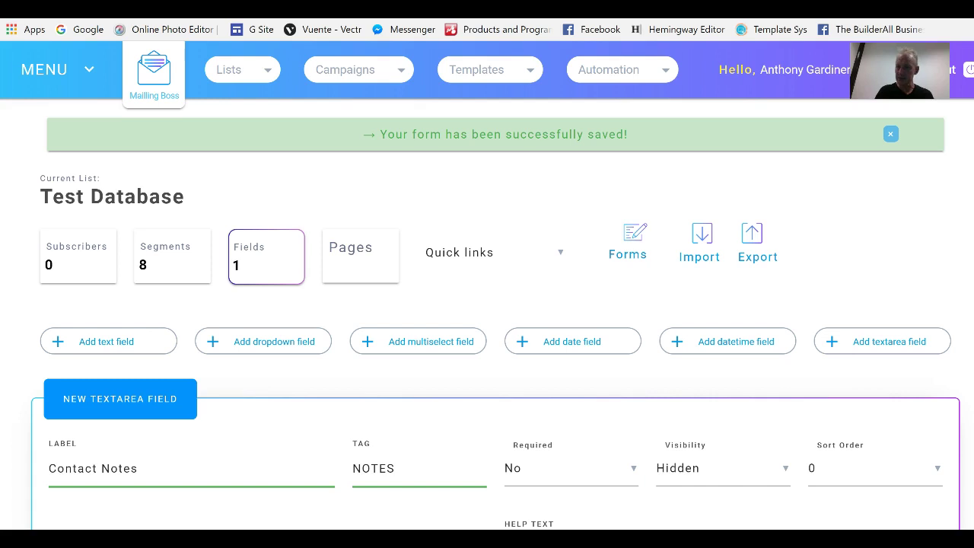
Give Contact Notes sort order 5 and default 'Add your contact notes here', then save
scroll(934, 293, down, 3)
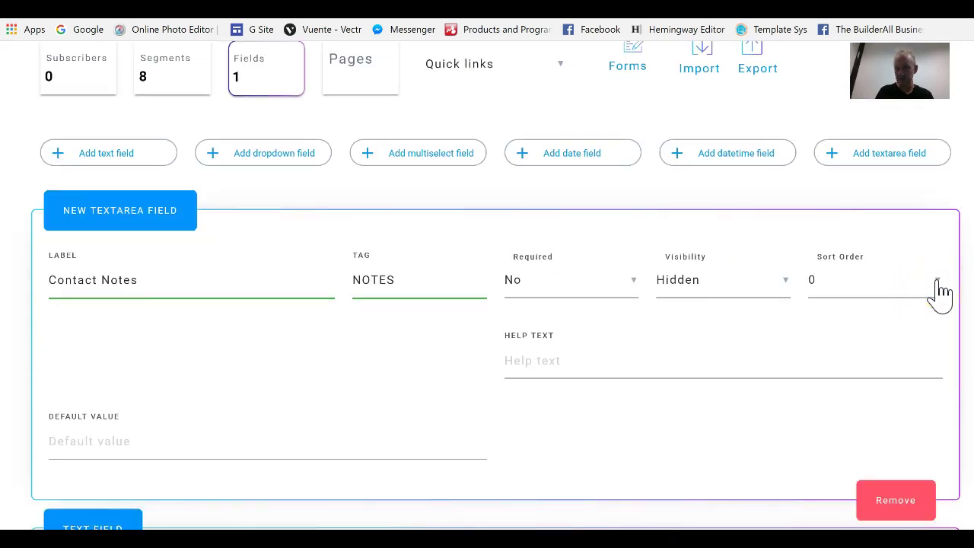
click(940, 291)
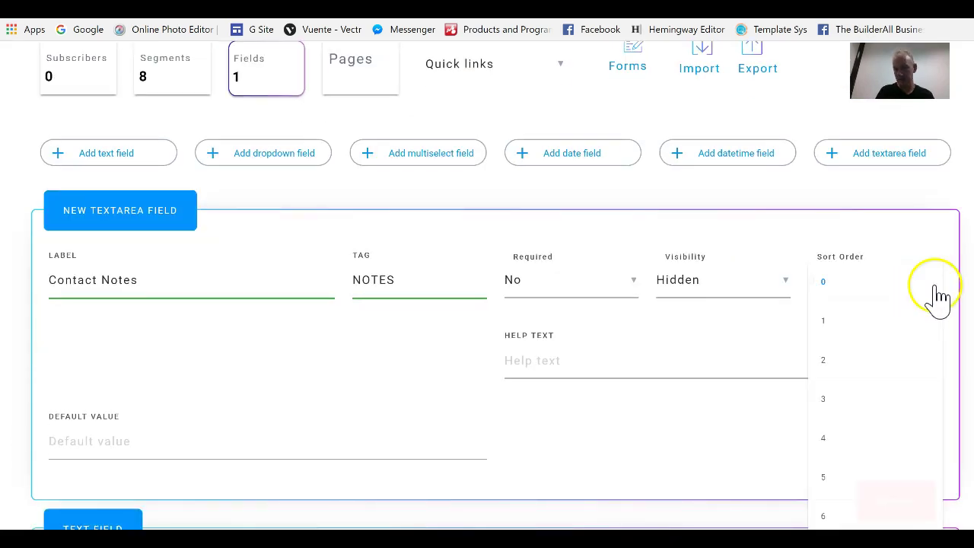
click(839, 484)
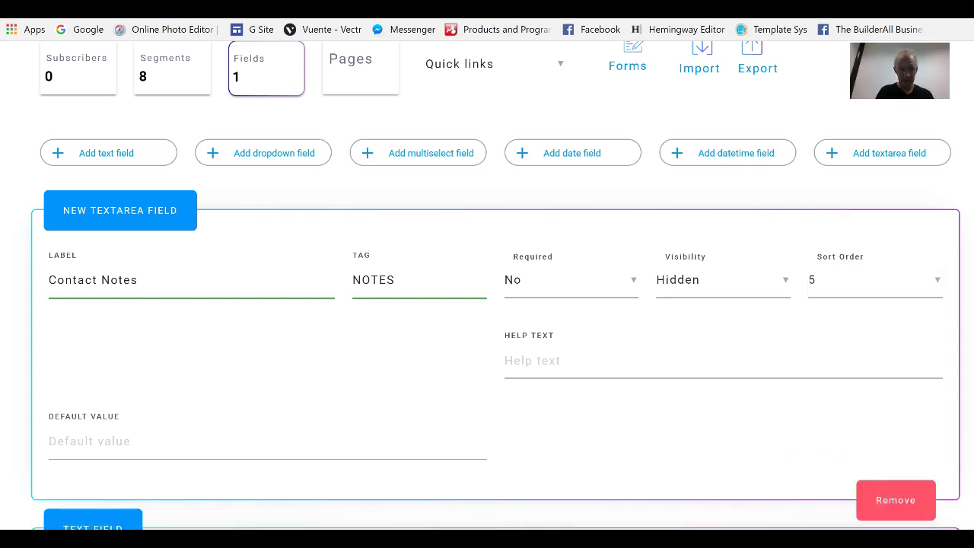
click(88, 445)
text(a)
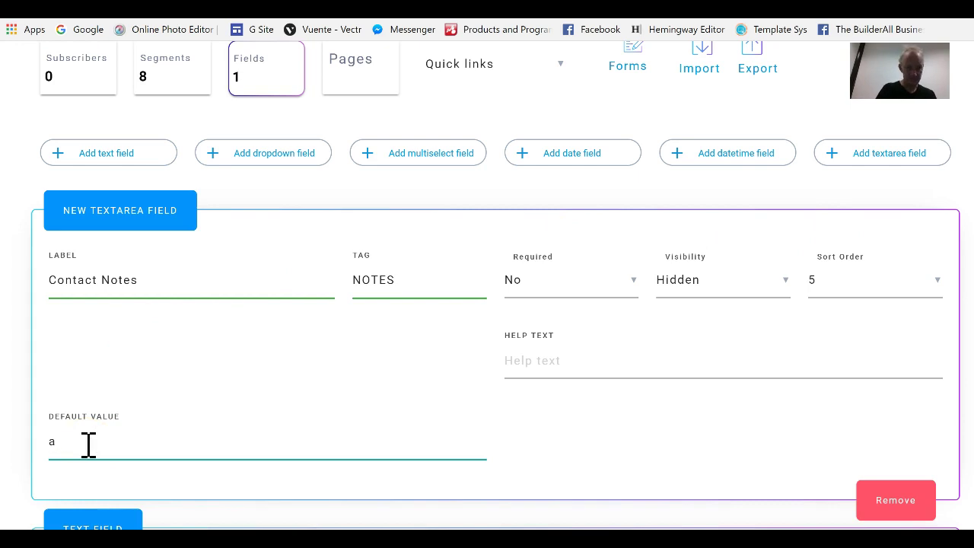
key(BackSpace)
text(Add your contact notes here)
scroll(943, 494, down, 4)
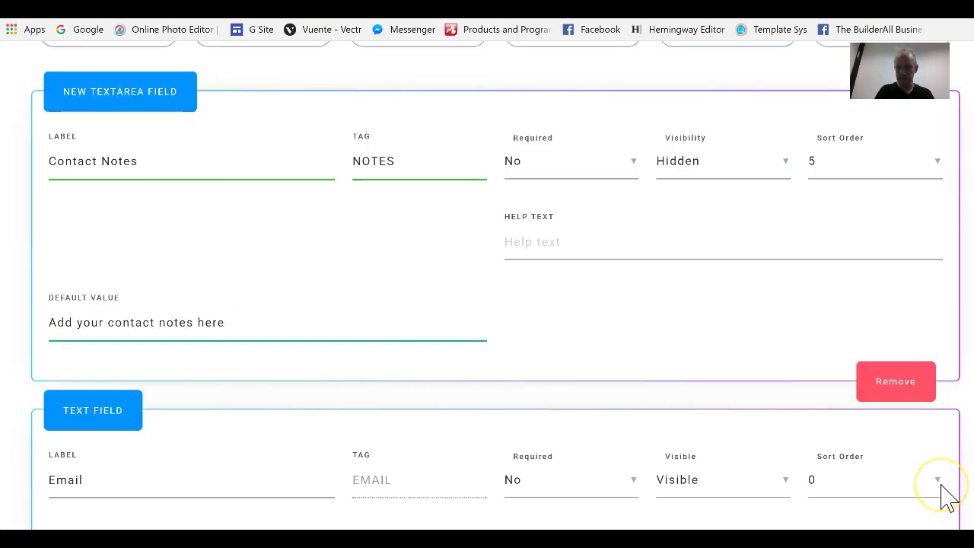
click(912, 500)
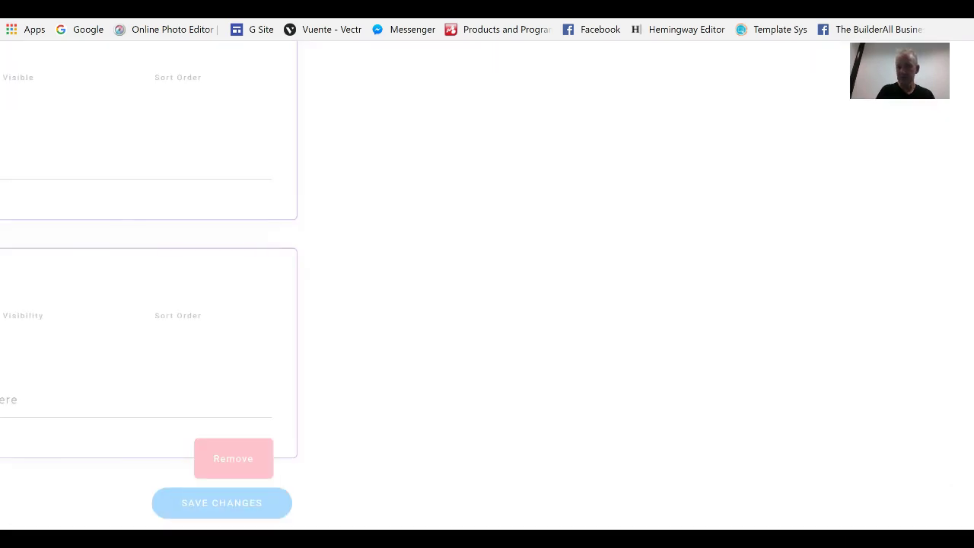
scroll(487, 289, up, 1)
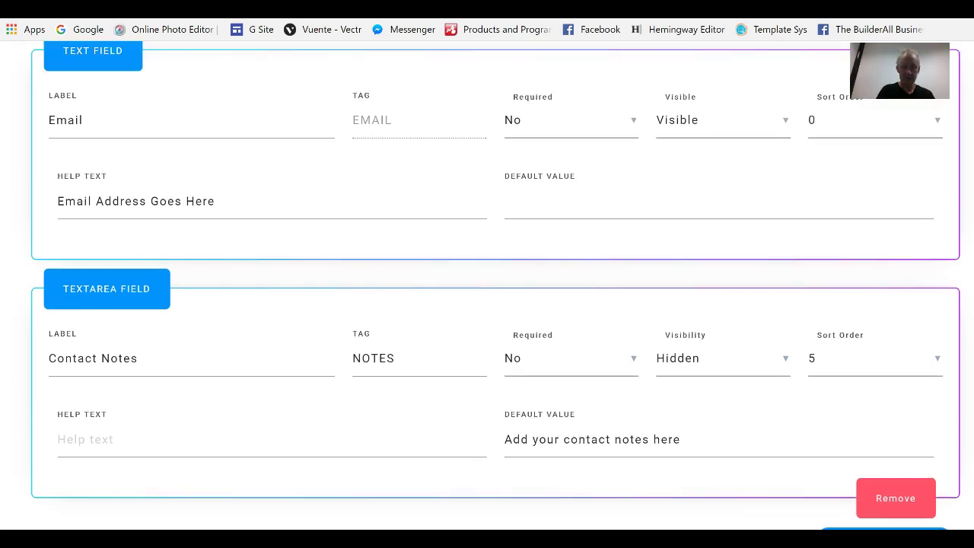
Add and save a visible, optional date field labelled D.O.B with tag DOB, sort order 0
scroll(487, 289, up, 3)
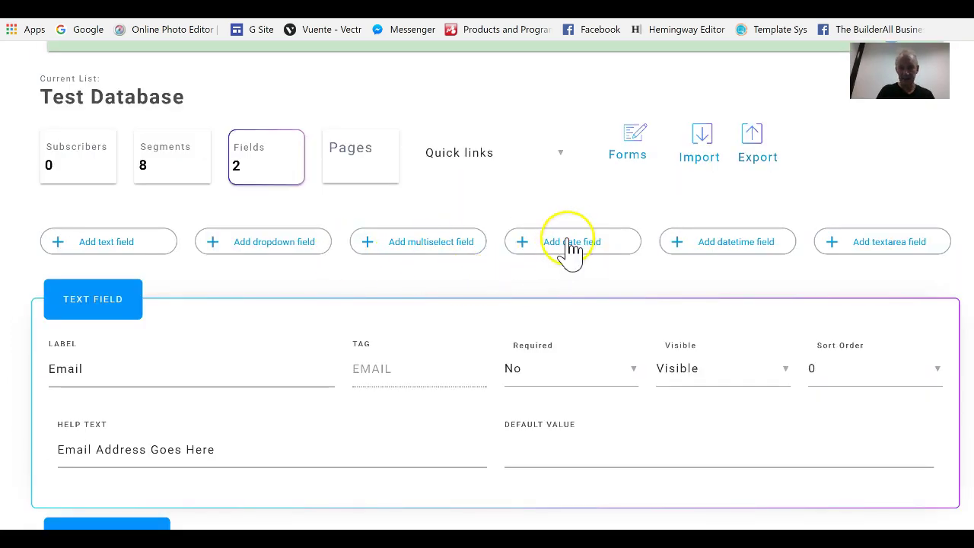
click(572, 259)
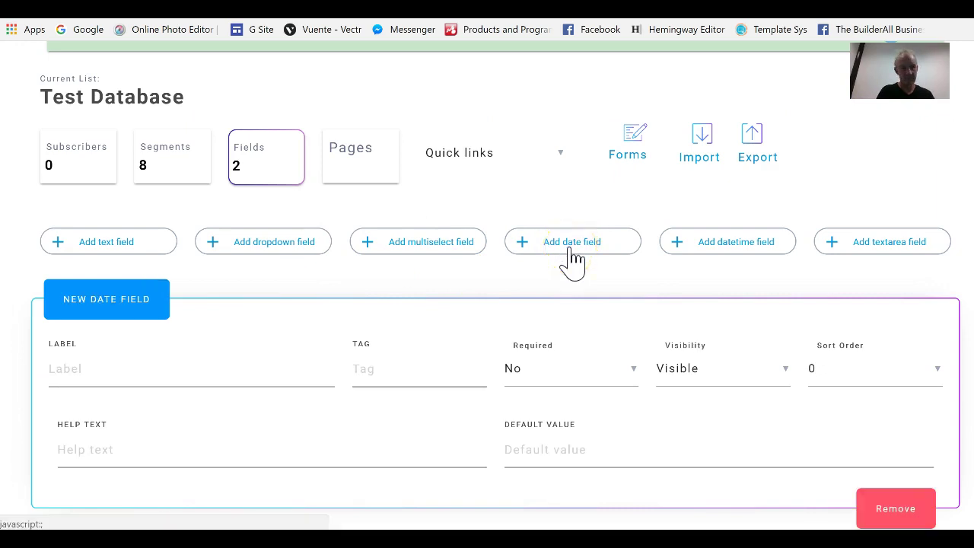
click(89, 378)
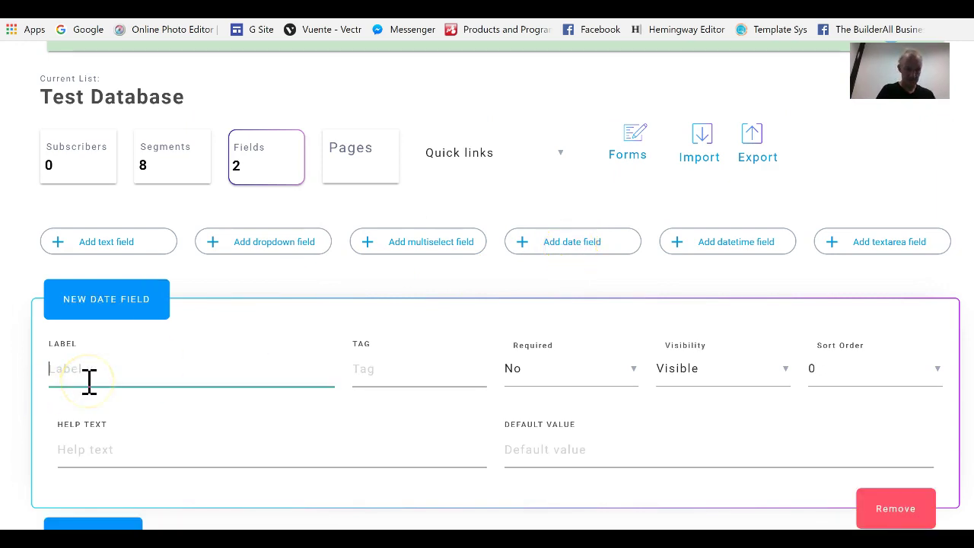
text(D.O.B)
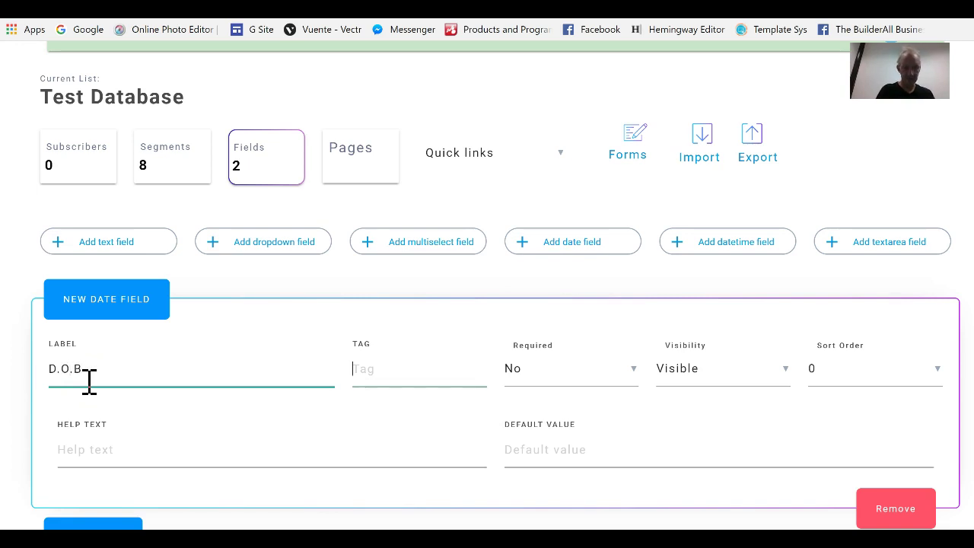
text(DOB)
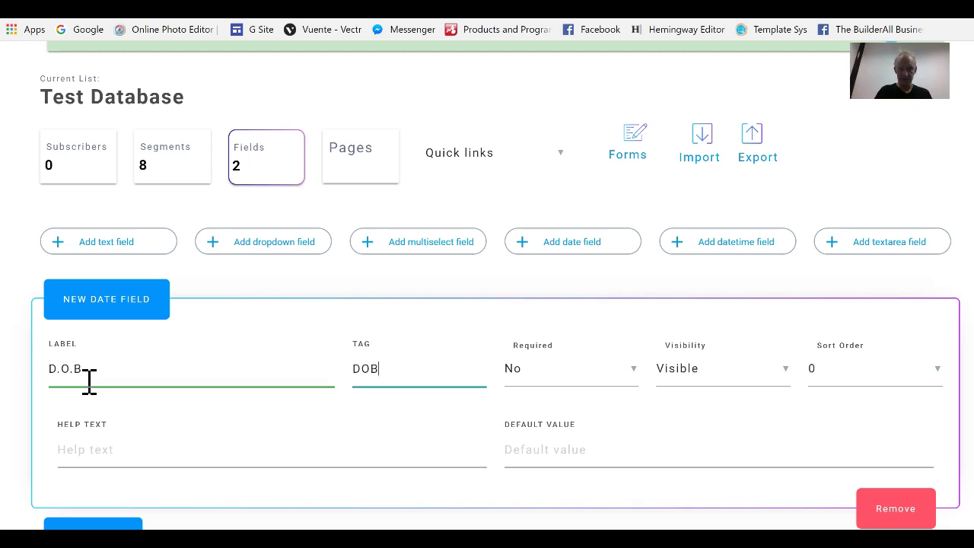
key(Tab)
key(Tab)
key(Tab)
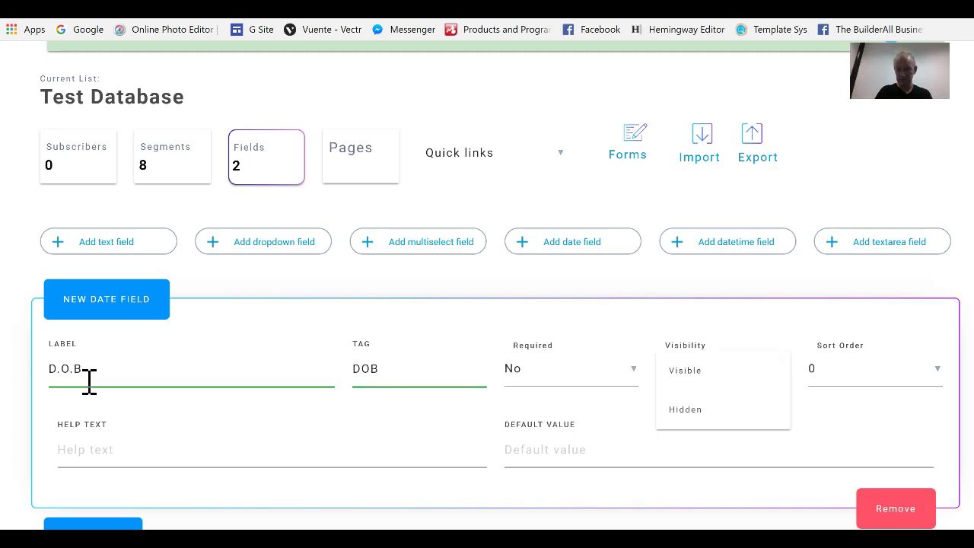
drag(695, 421, 811, 384)
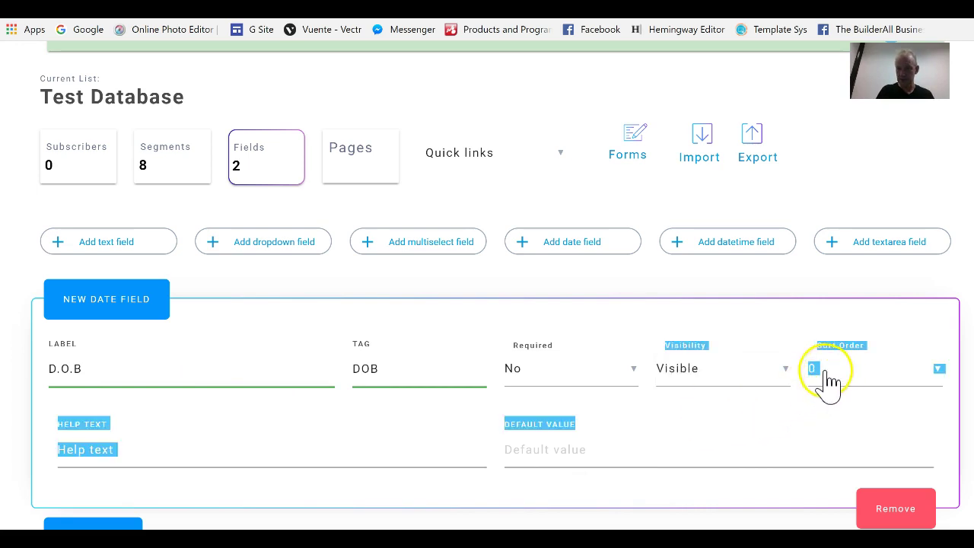
click(833, 384)
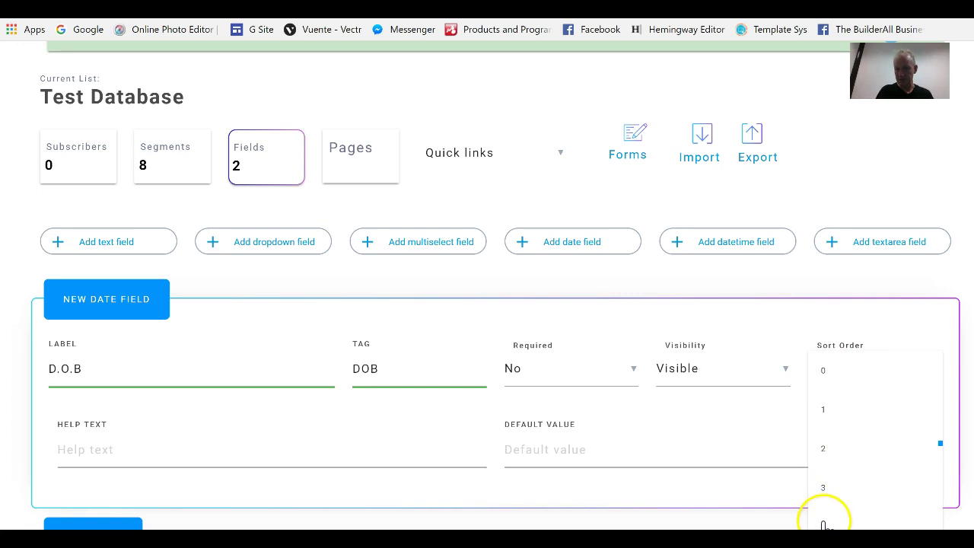
scroll(875, 502, down, 10)
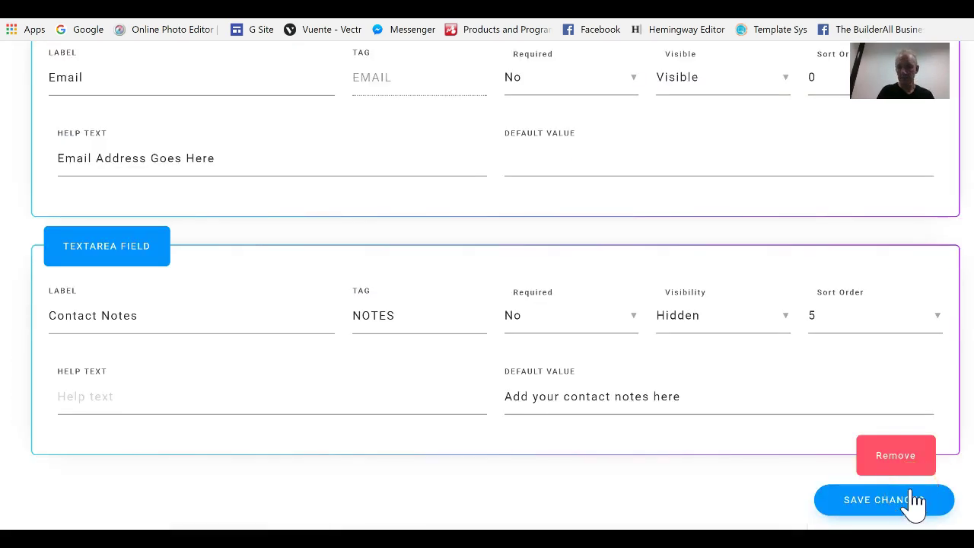
click(915, 501)
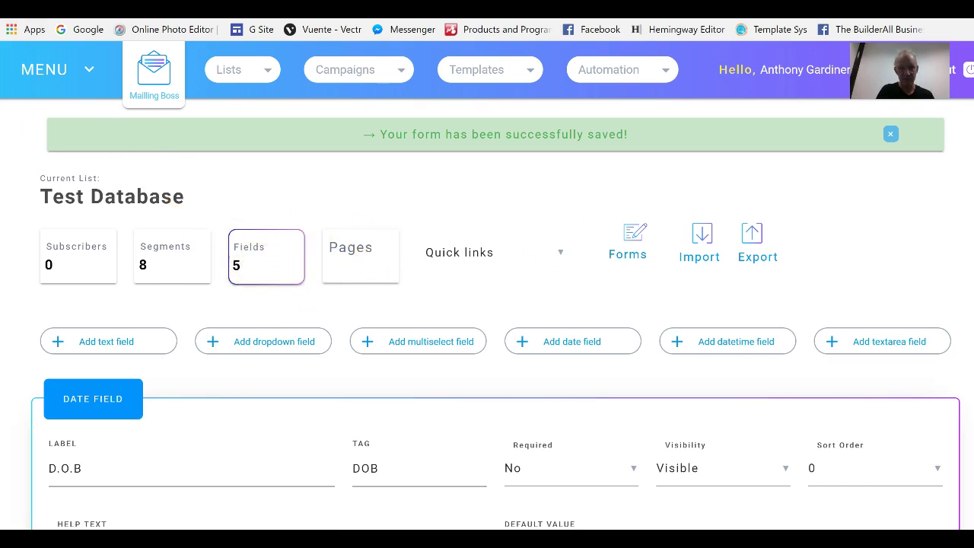
Set the D.O.B date field's sort order to 5
scroll(487, 304, down, 1)
scroll(487, 304, down, 3)
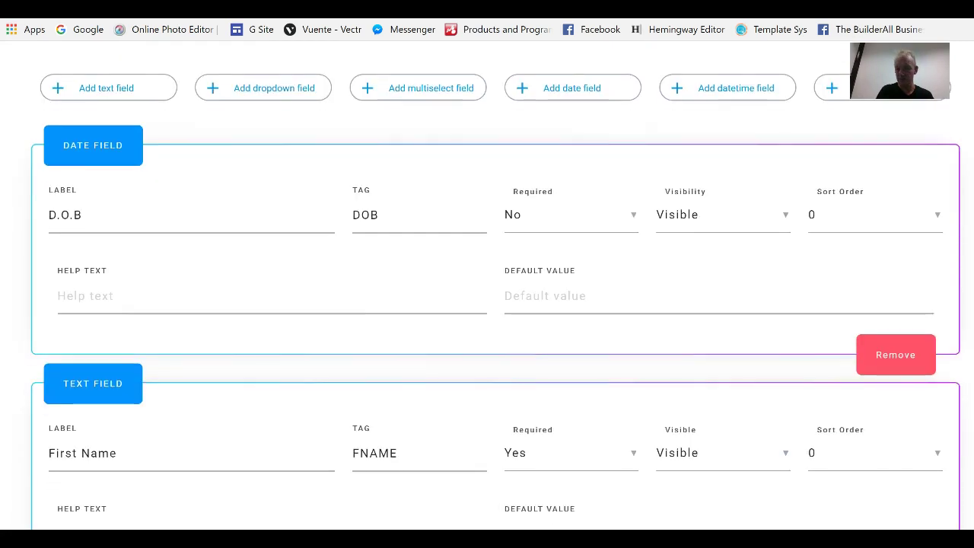
scroll(487, 305, down, 1)
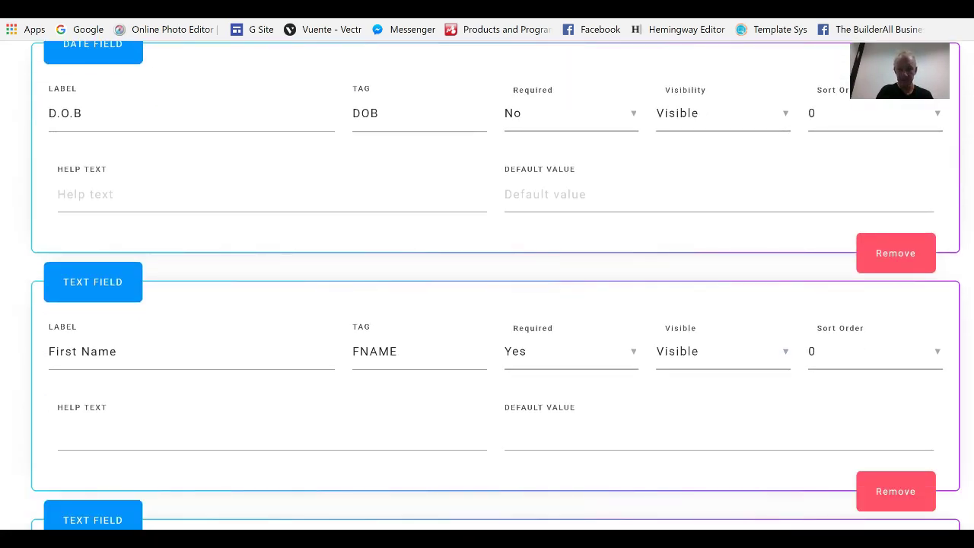
scroll(486, 304, down, 4)
scroll(486, 304, up, 3)
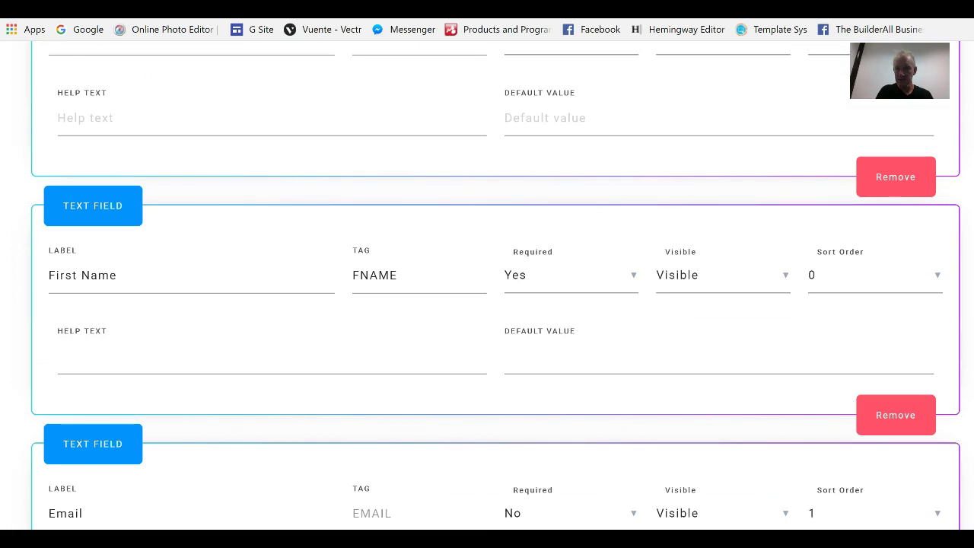
scroll(486, 304, up, 3)
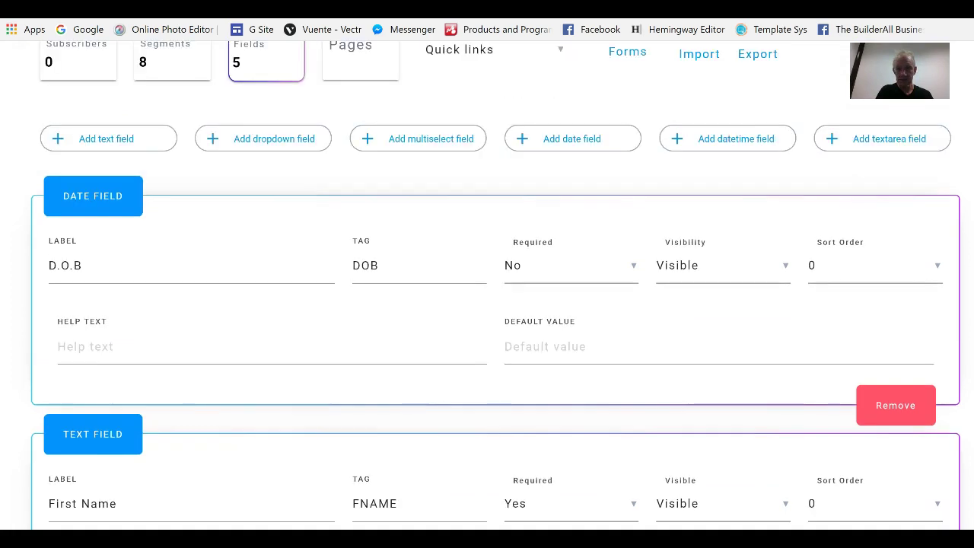
click(937, 268)
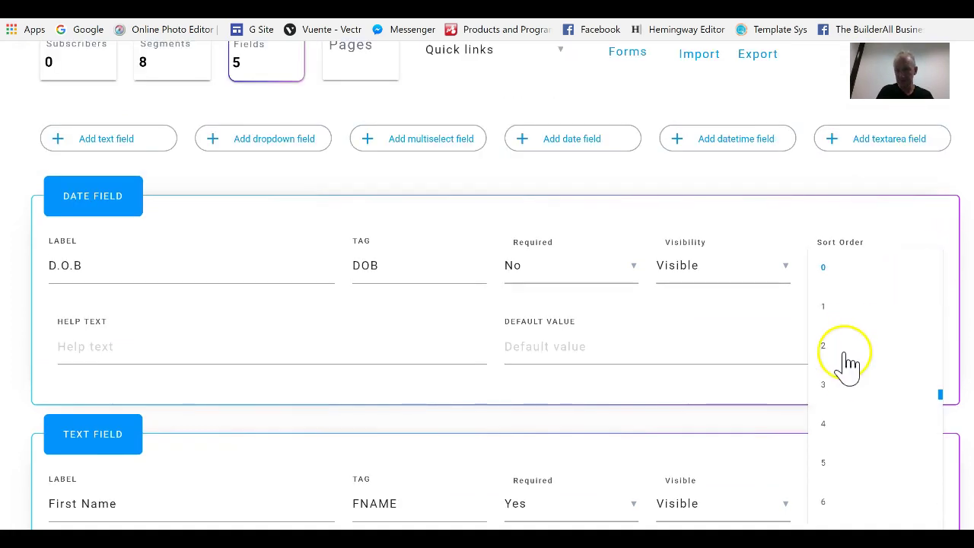
click(826, 471)
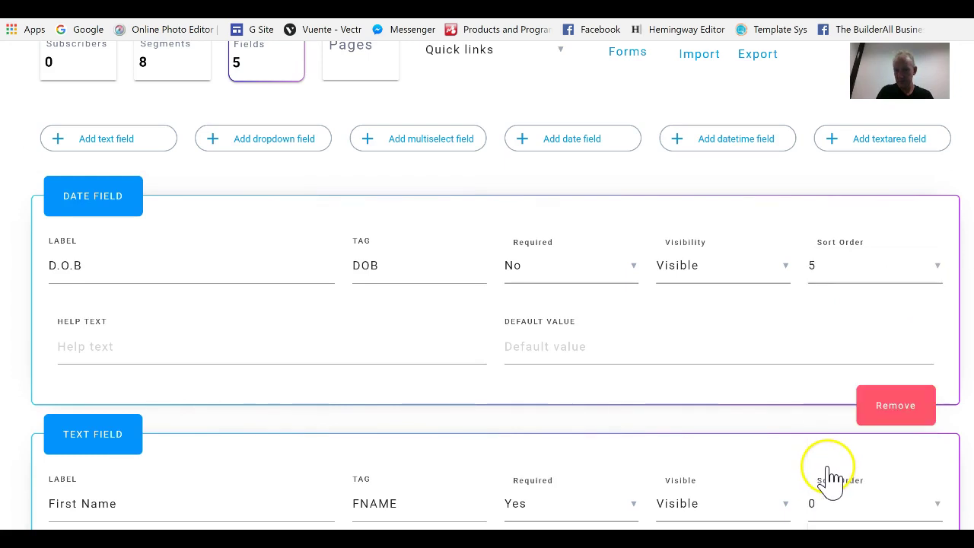
Change the D.O.B field's sort order from 5 to 4
scroll(487, 305, down, 6)
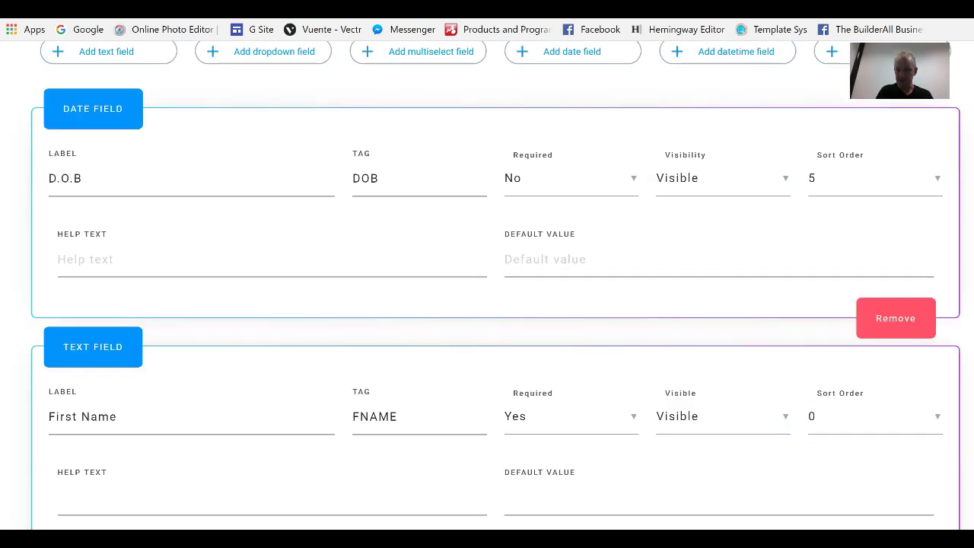
scroll(486, 304, down, 5)
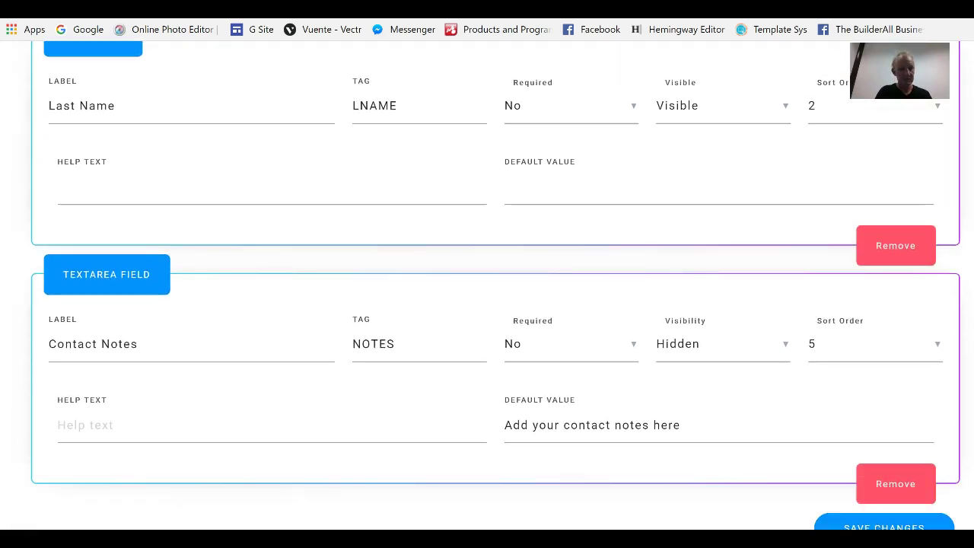
scroll(487, 305, up, 3)
scroll(487, 304, up, 4)
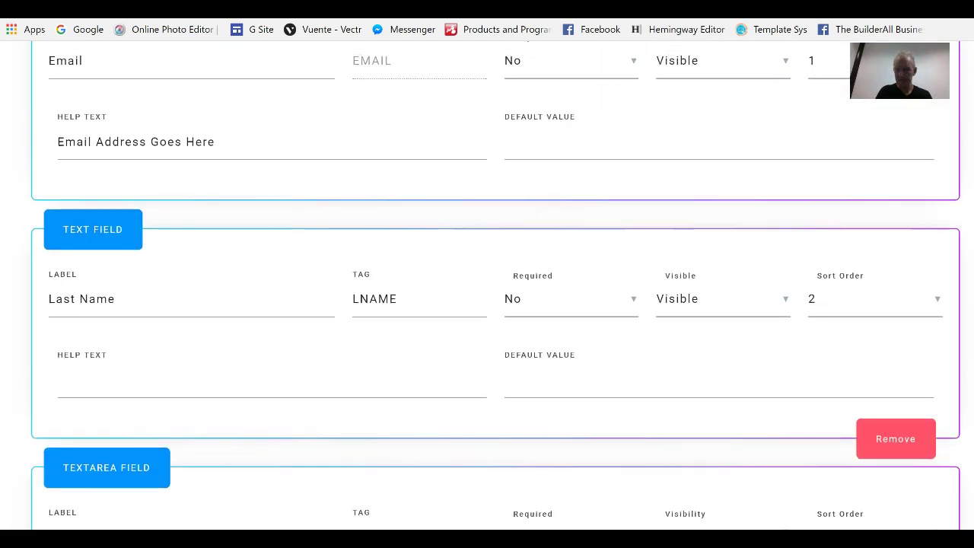
scroll(487, 304, up, 1)
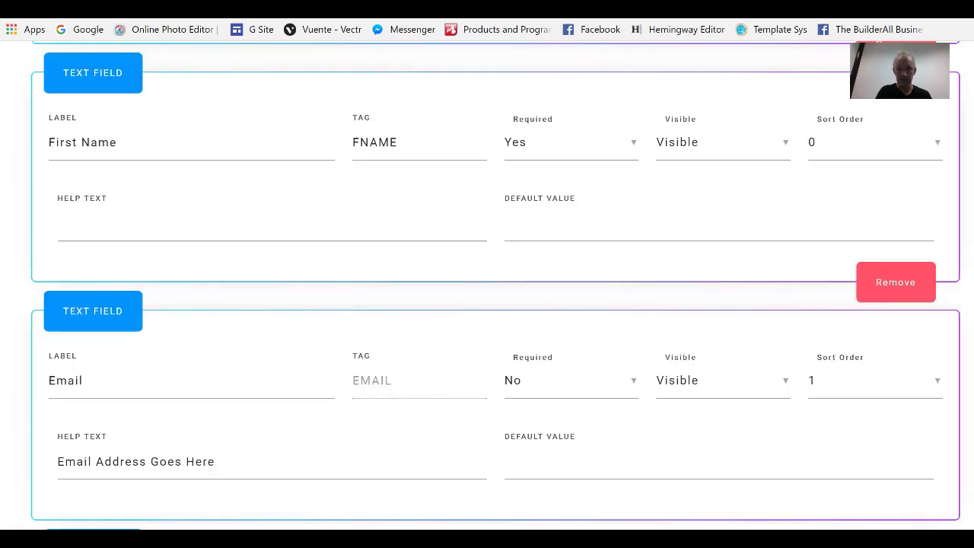
scroll(487, 304, down, 3)
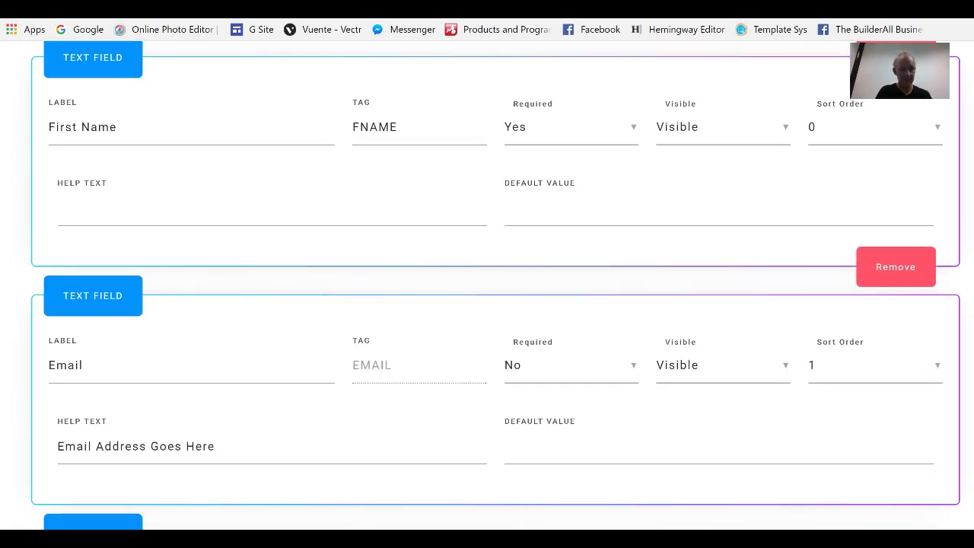
scroll(487, 304, down, 4)
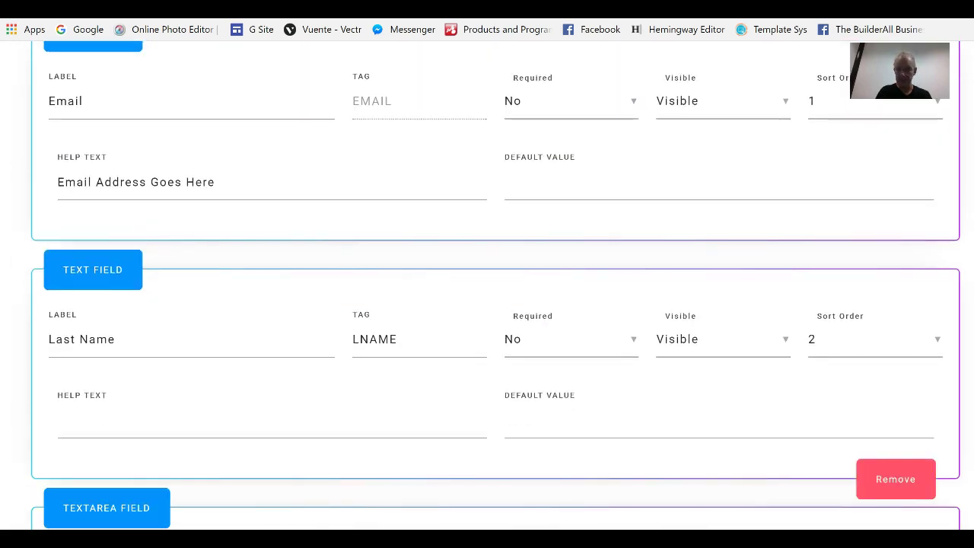
scroll(487, 304, down, 1)
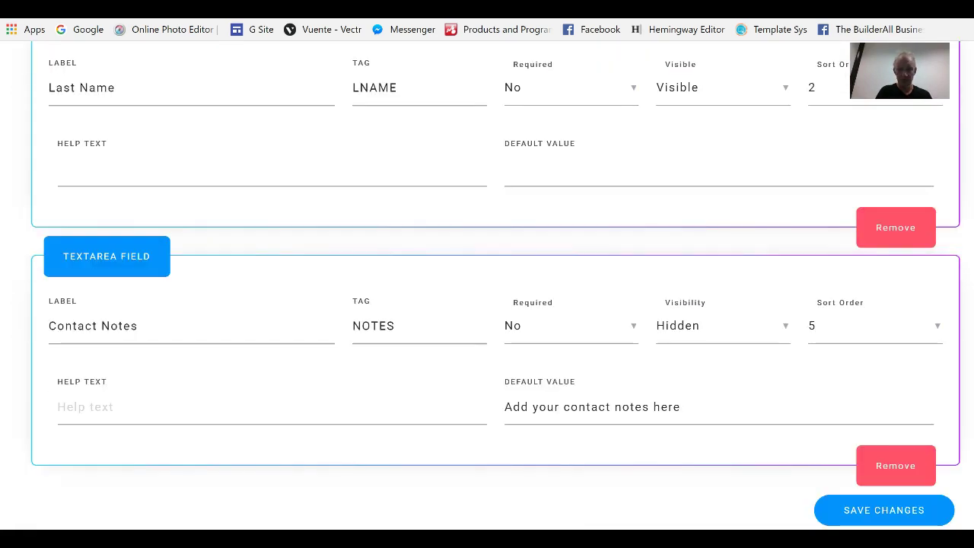
scroll(487, 304, up, 8)
scroll(487, 304, up, 3)
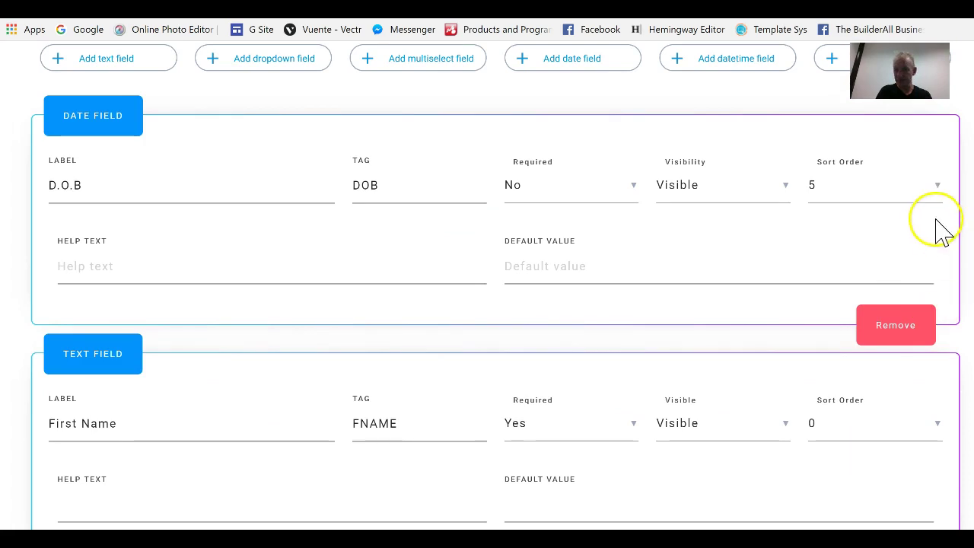
click(924, 192)
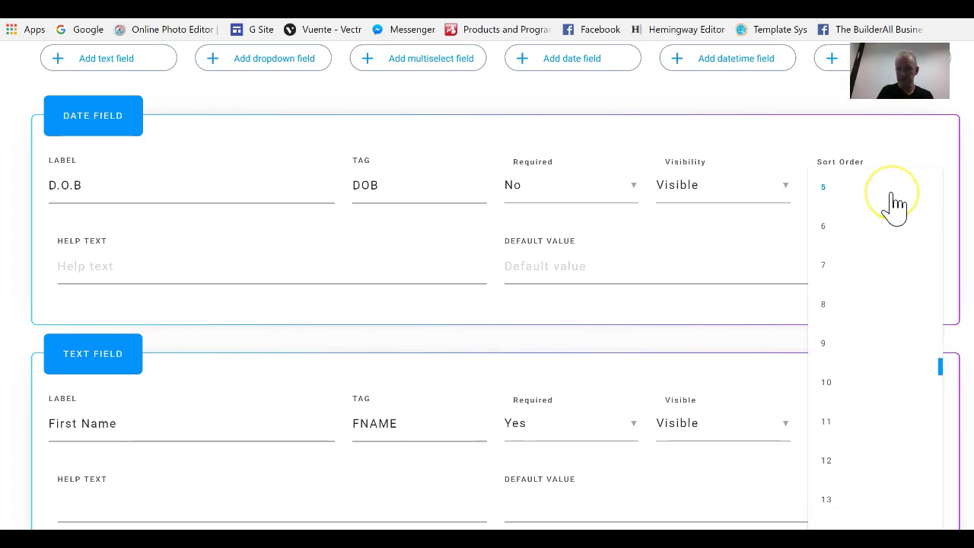
click(890, 196)
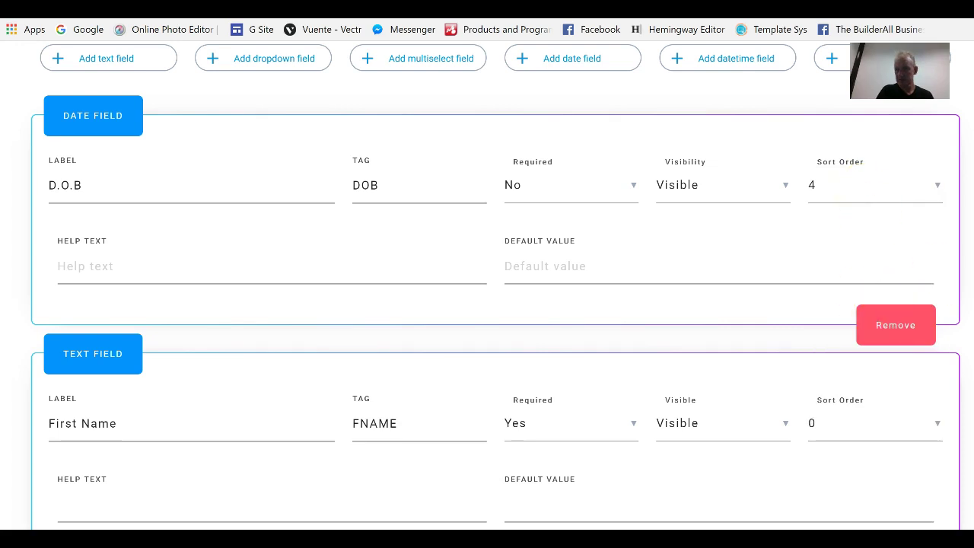
scroll(486, 304, down, 11)
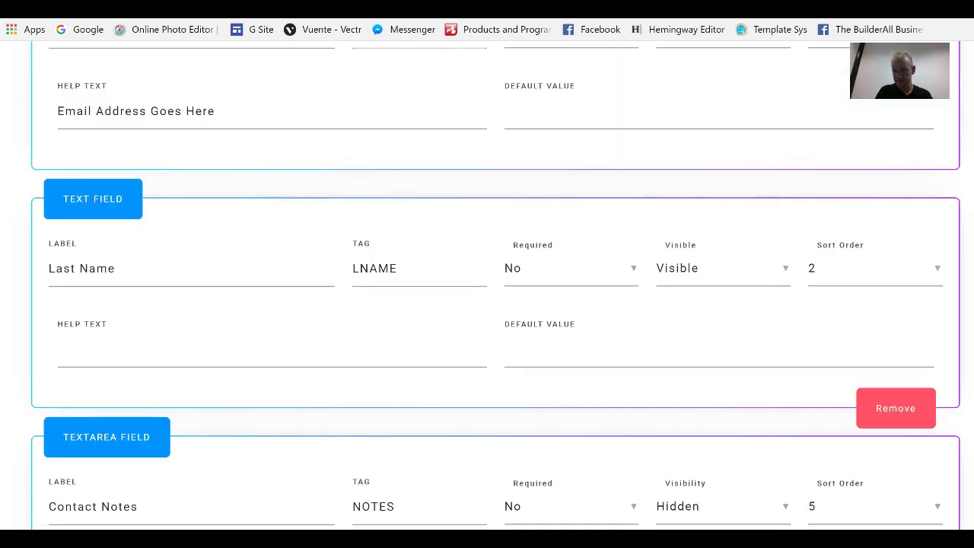
Save the Test Database fields with D.O.B at sort order 4
click(922, 505)
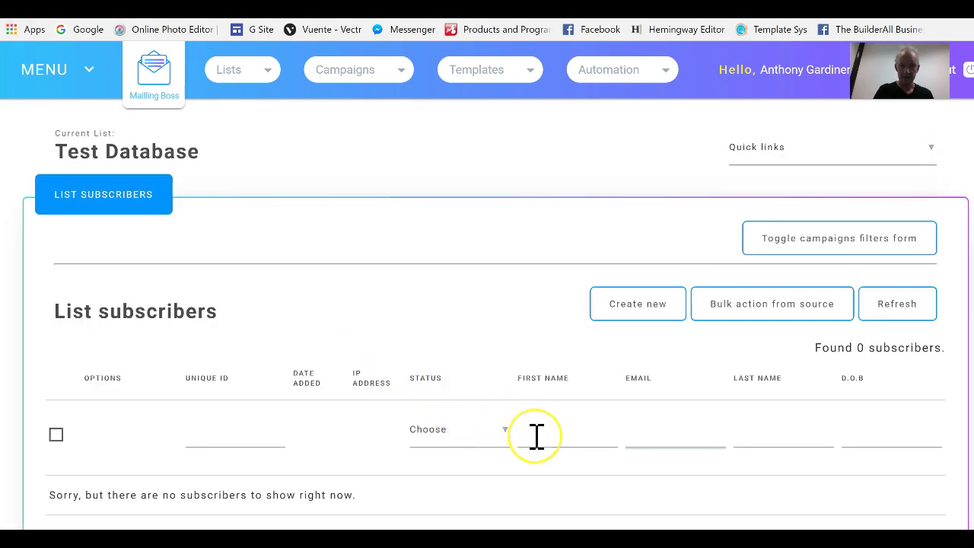
click(536, 435)
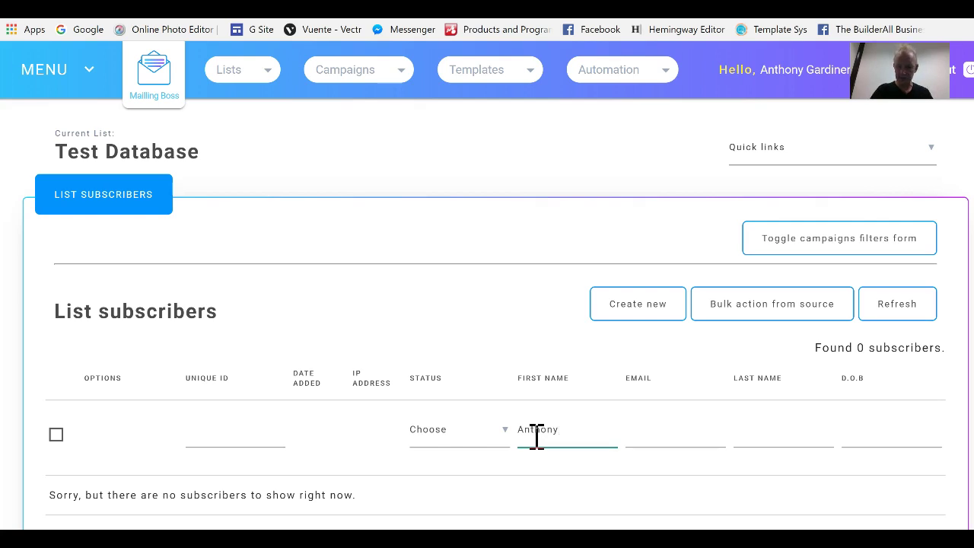
key(Tab)
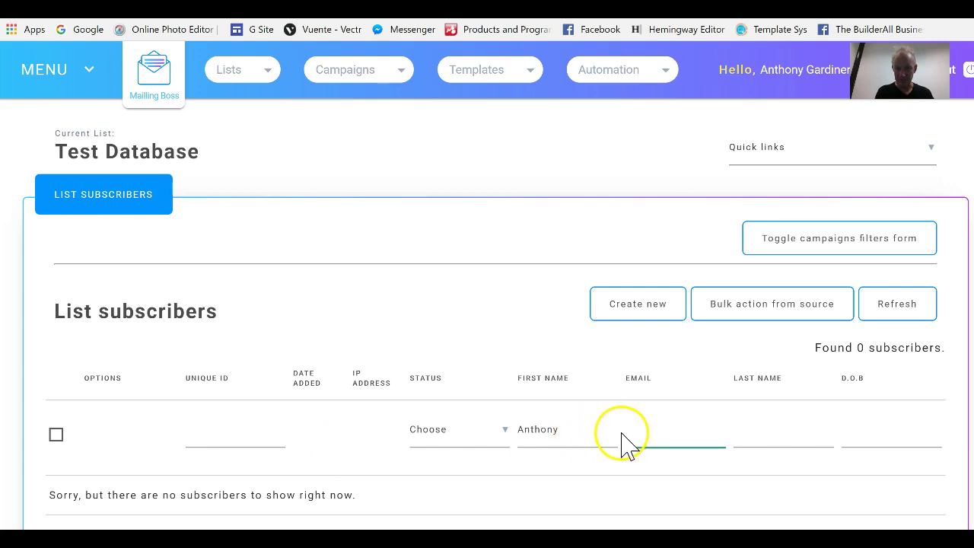
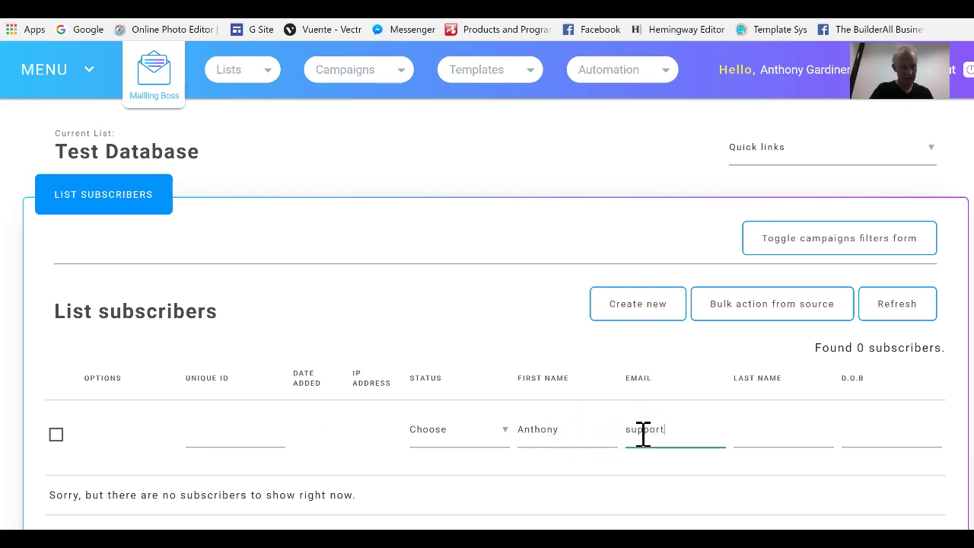
key(Tab)
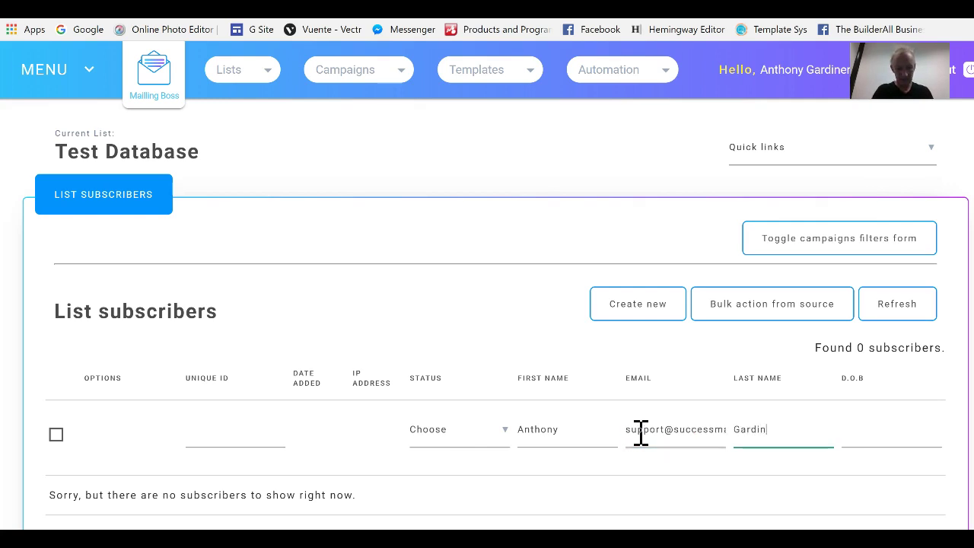
key(Tab)
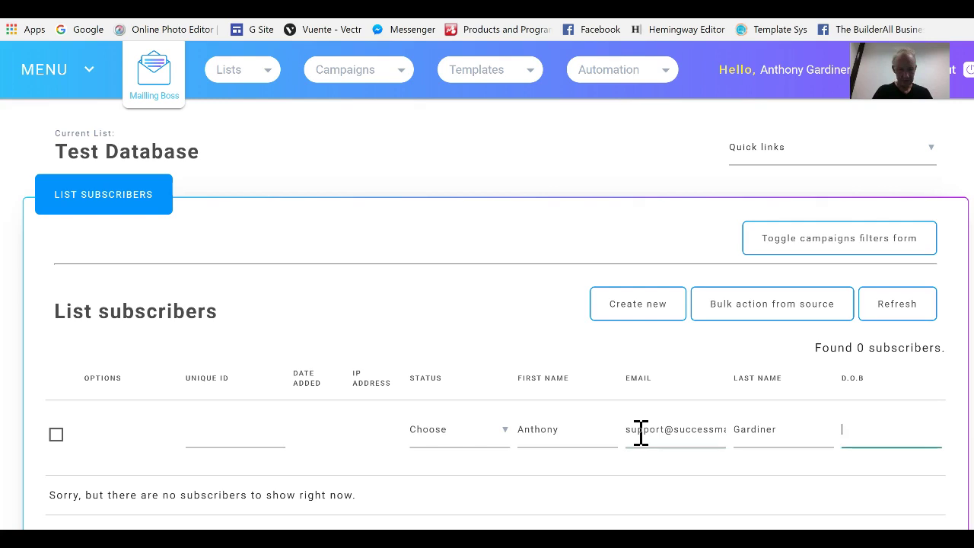
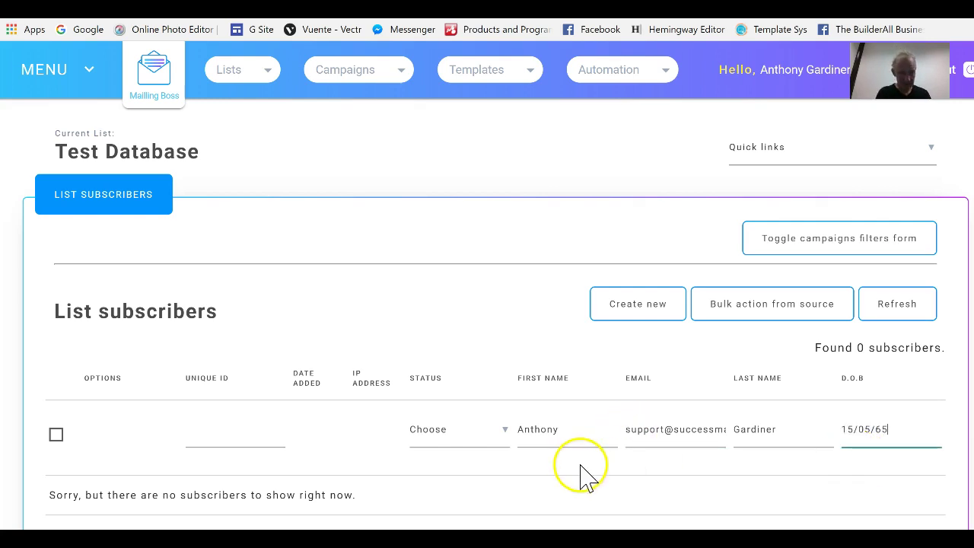
click(55, 434)
scroll(487, 471, down, 2)
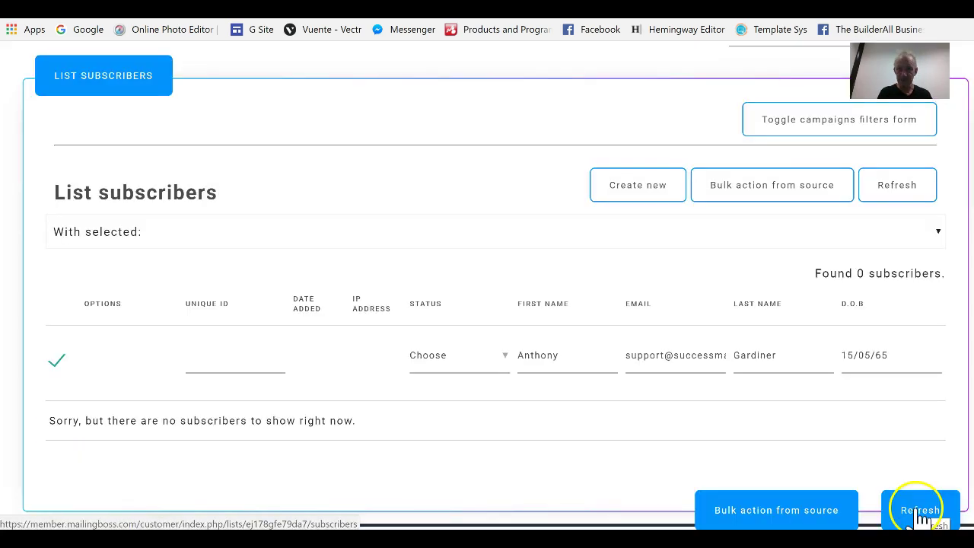
click(922, 516)
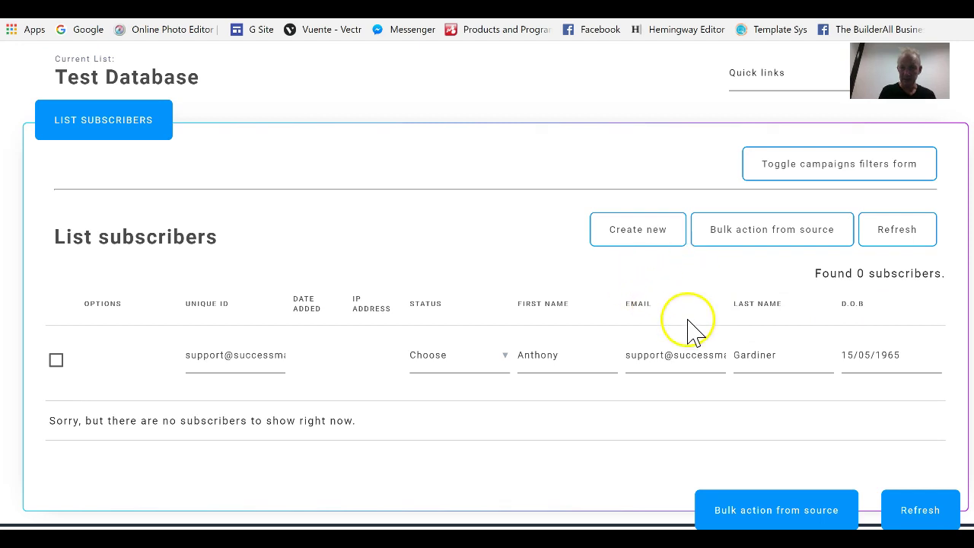
click(651, 244)
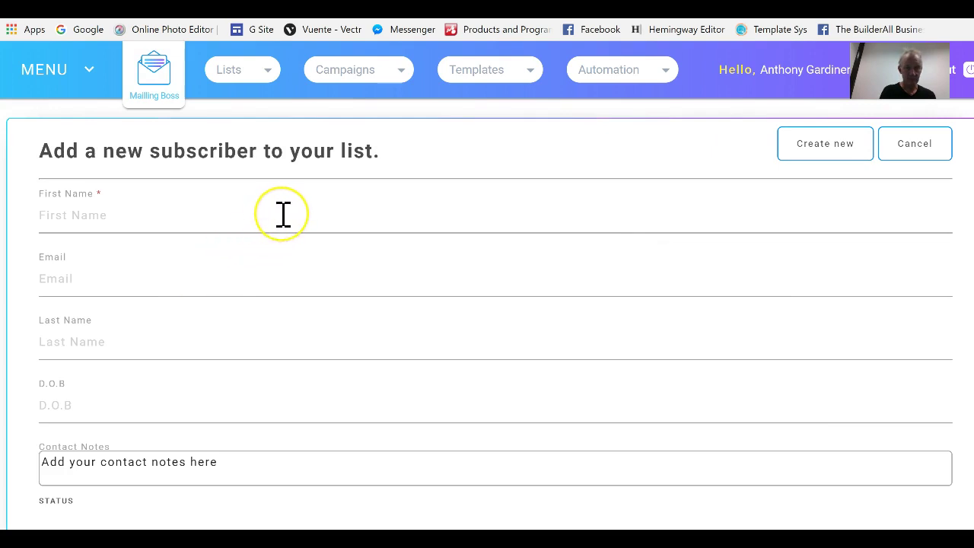
key(Tab)
key(Tab)
key(Tab)
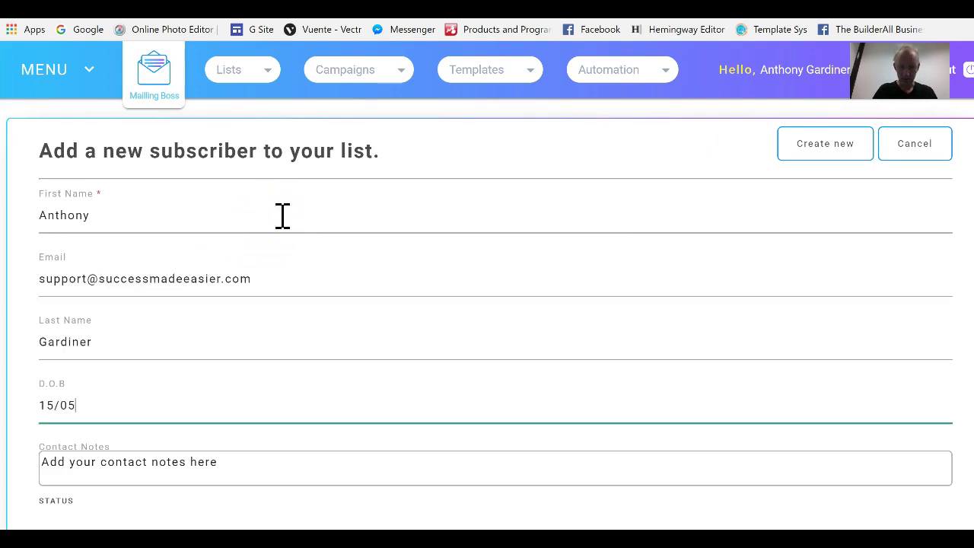
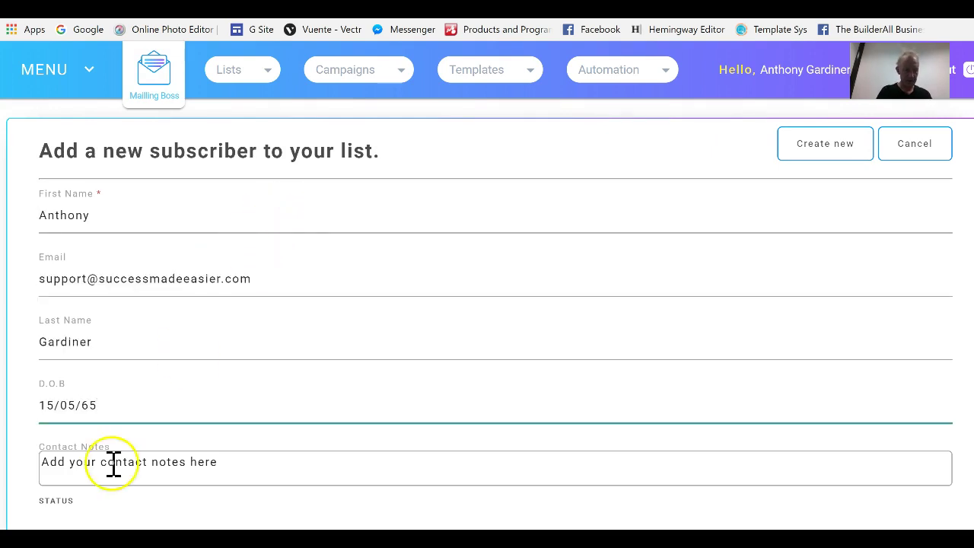
Select the Contact Notes placeholder text, set status to Confirmed, and submit the subscriber
click(210, 467)
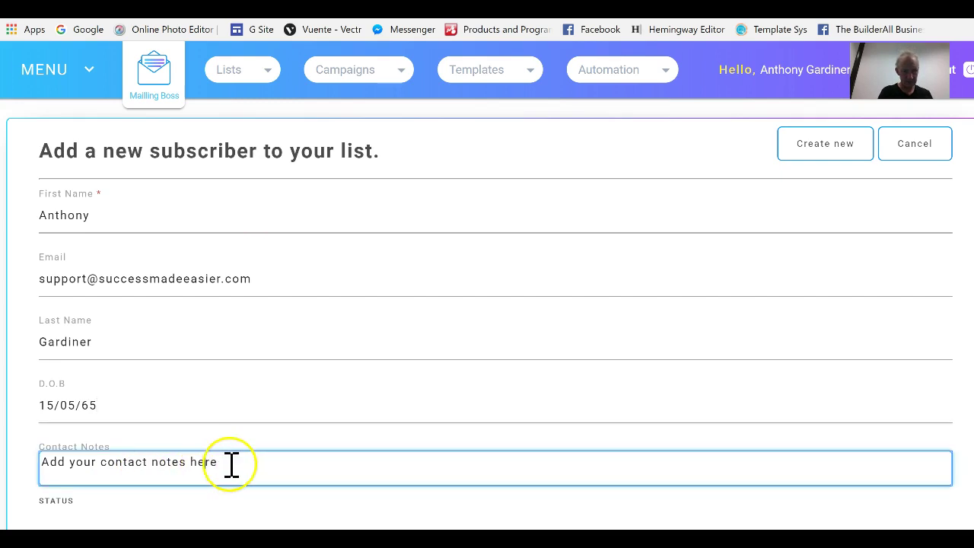
drag(246, 461, 25, 477)
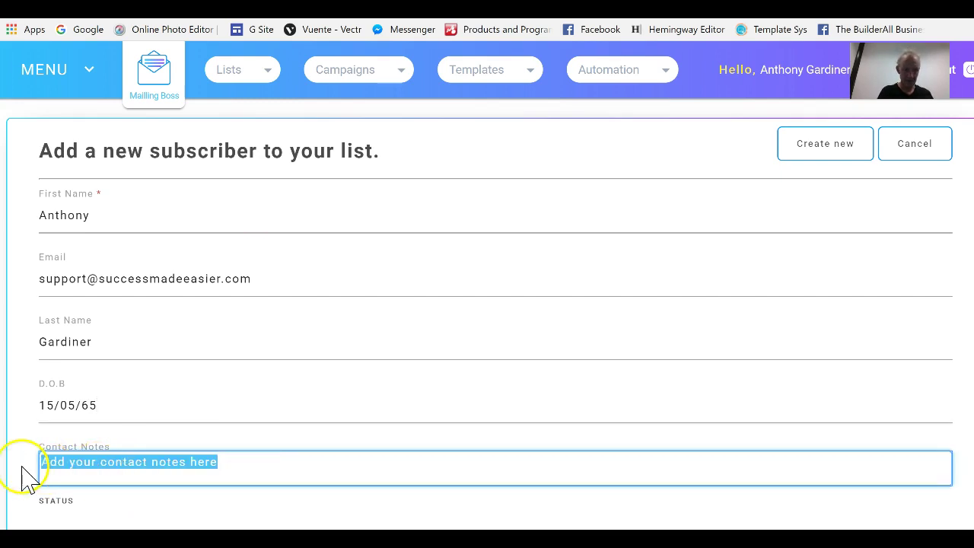
scroll(472, 450, down, 2)
click(471, 450)
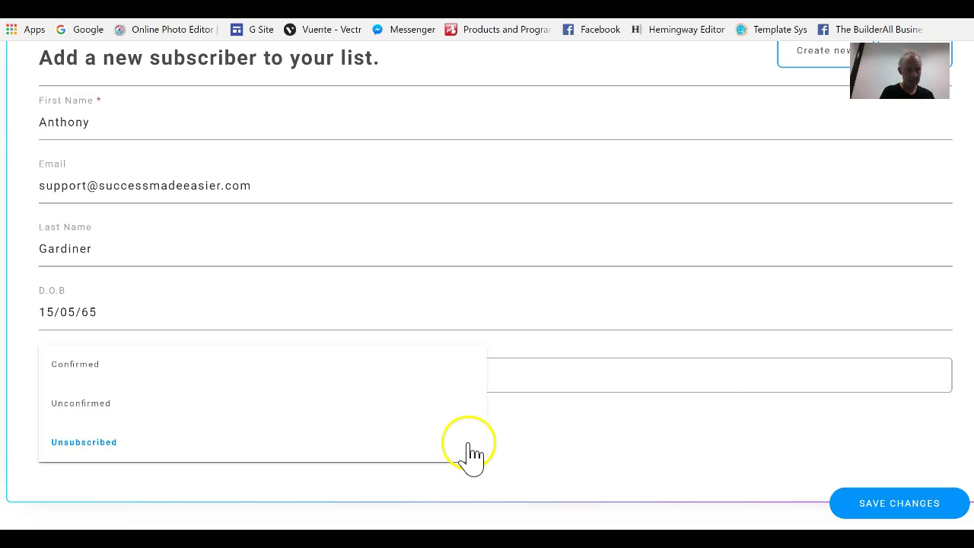
click(102, 367)
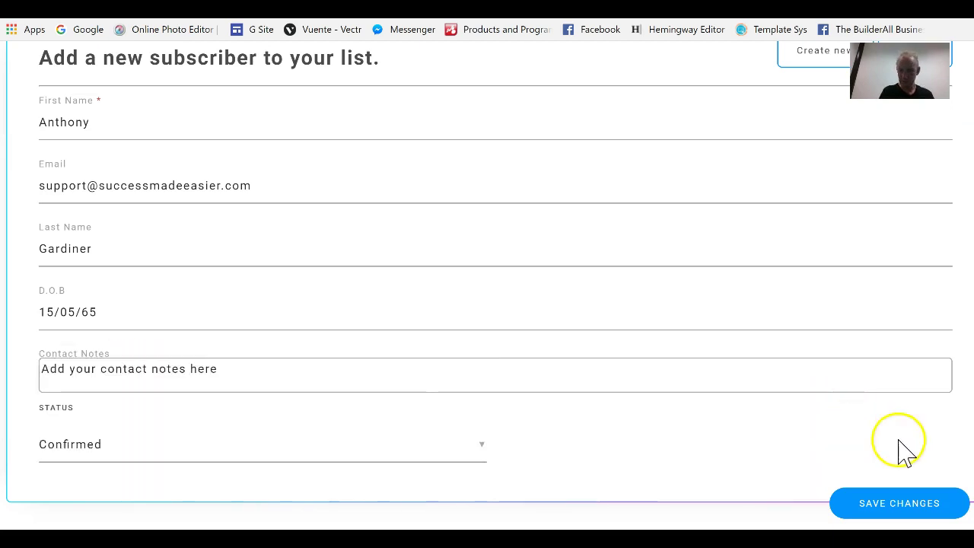
click(872, 518)
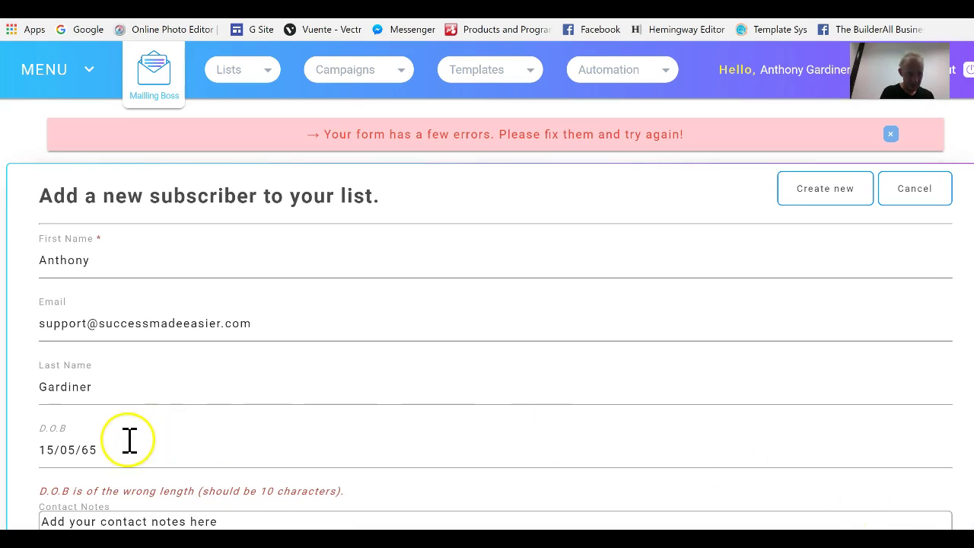
click(81, 449)
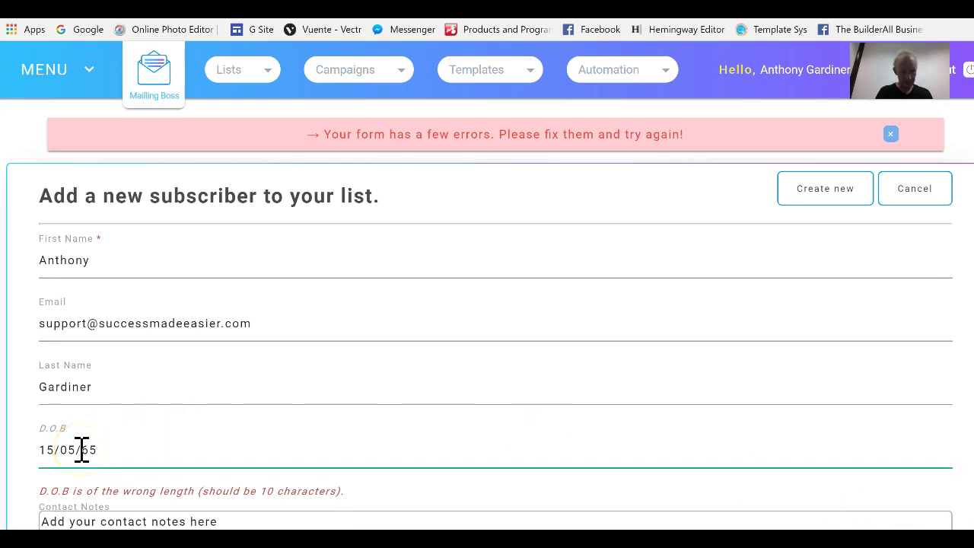
text(9)
scroll(487, 305, down, 2)
click(880, 511)
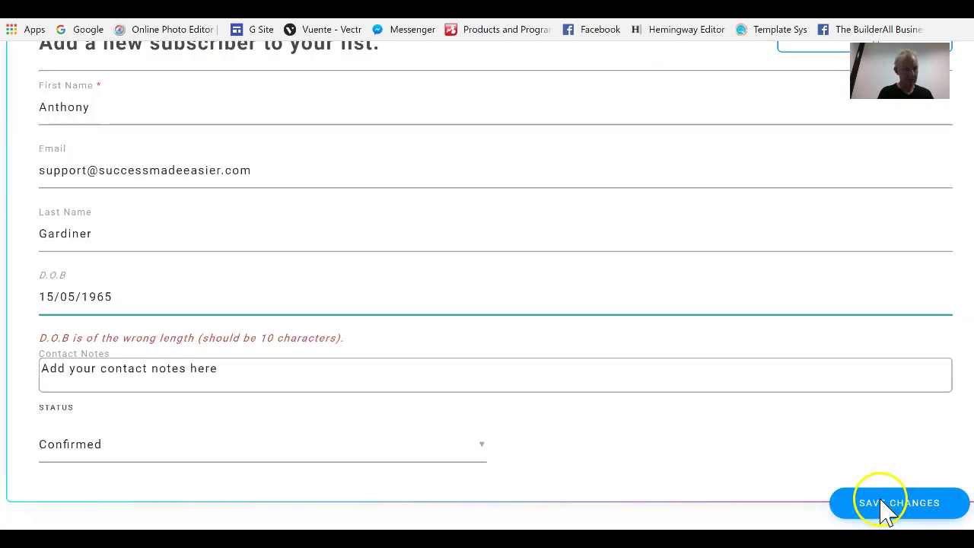
scroll(487, 304, down, 2)
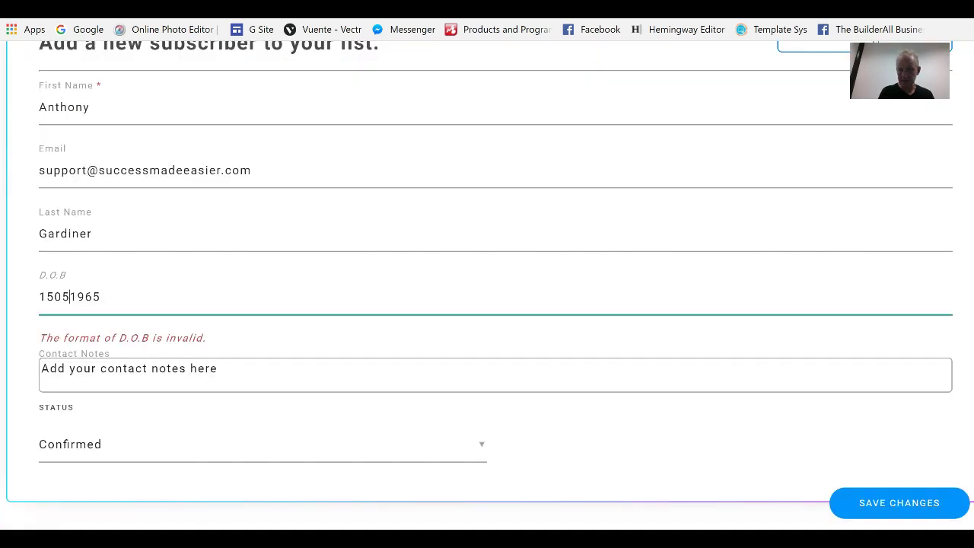
click(923, 504)
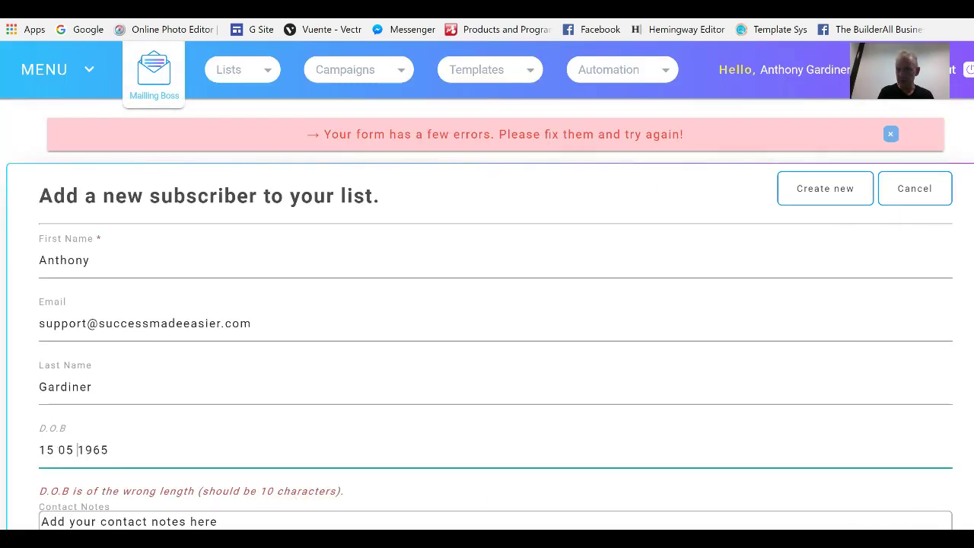
scroll(487, 304, down, 2)
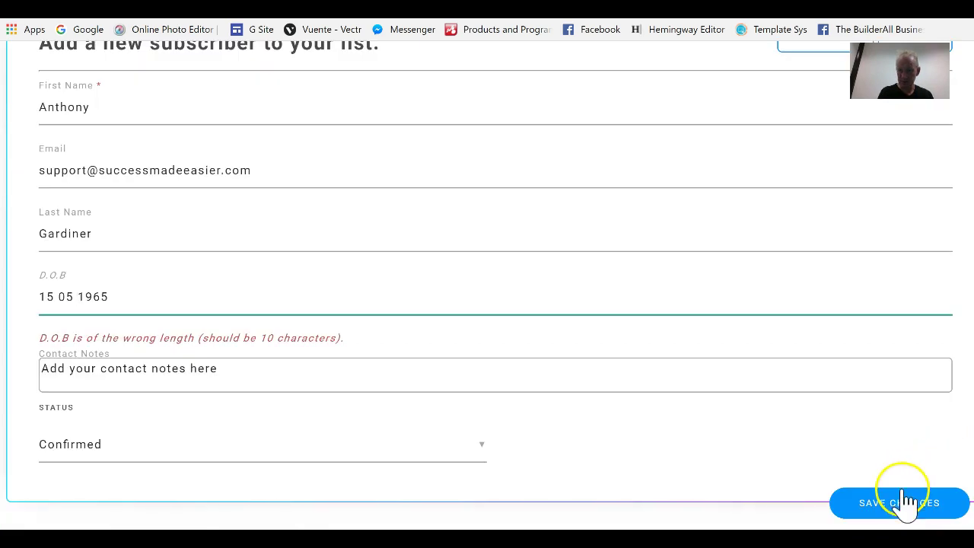
click(899, 506)
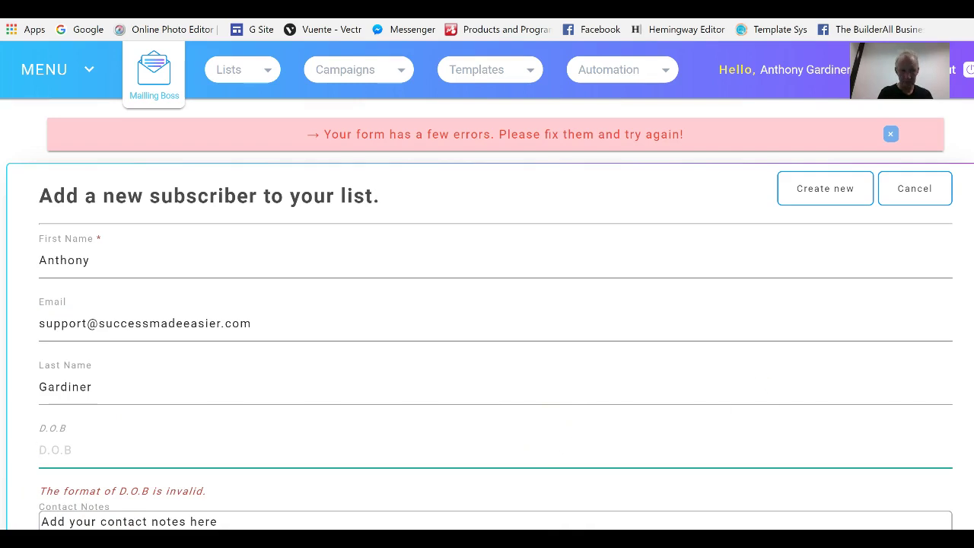
scroll(487, 304, down, 2)
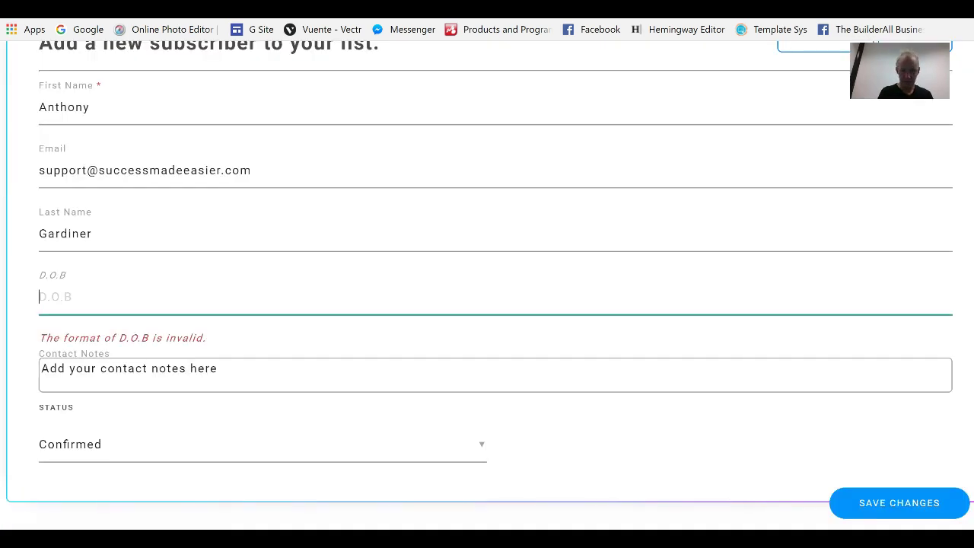
click(899, 508)
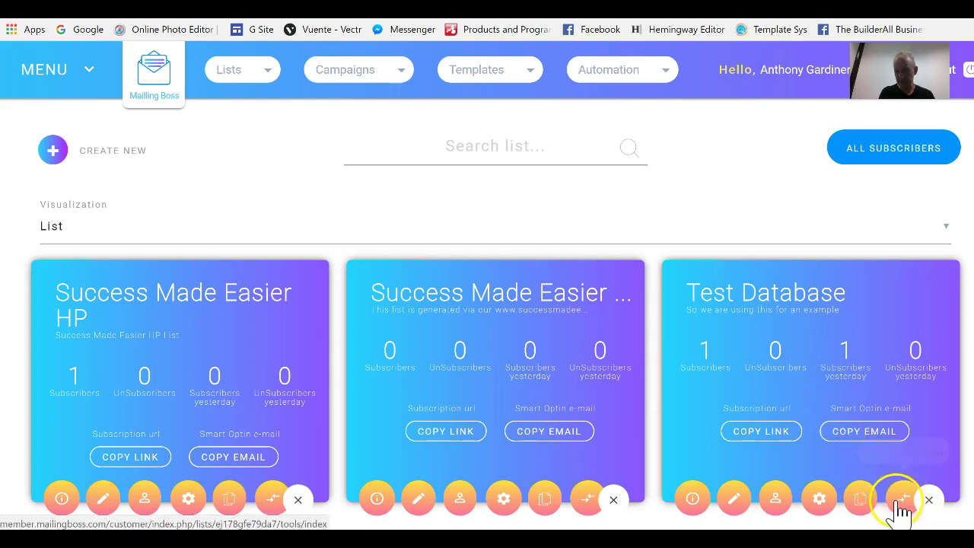
Export the Test Database subscribers to CSV and open the downloaded zip file
click(905, 503)
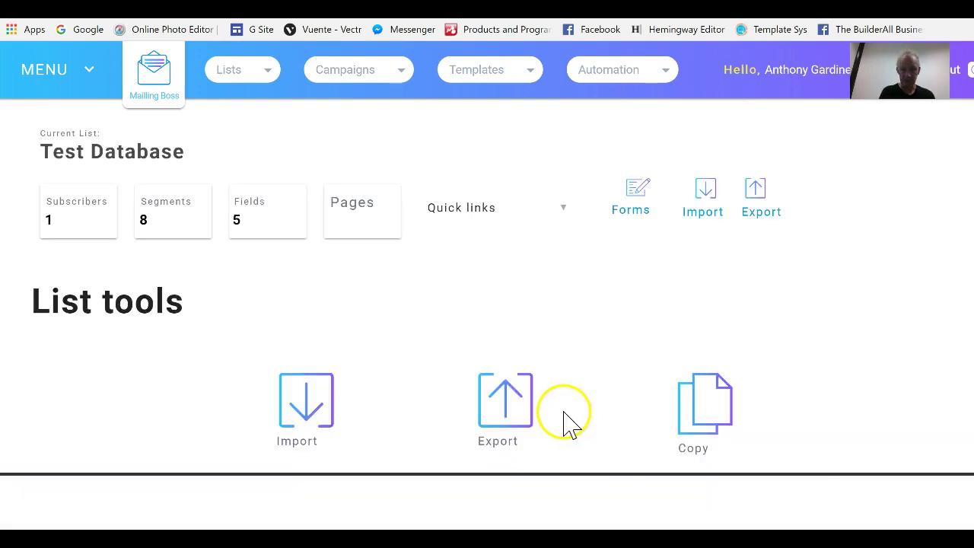
click(495, 400)
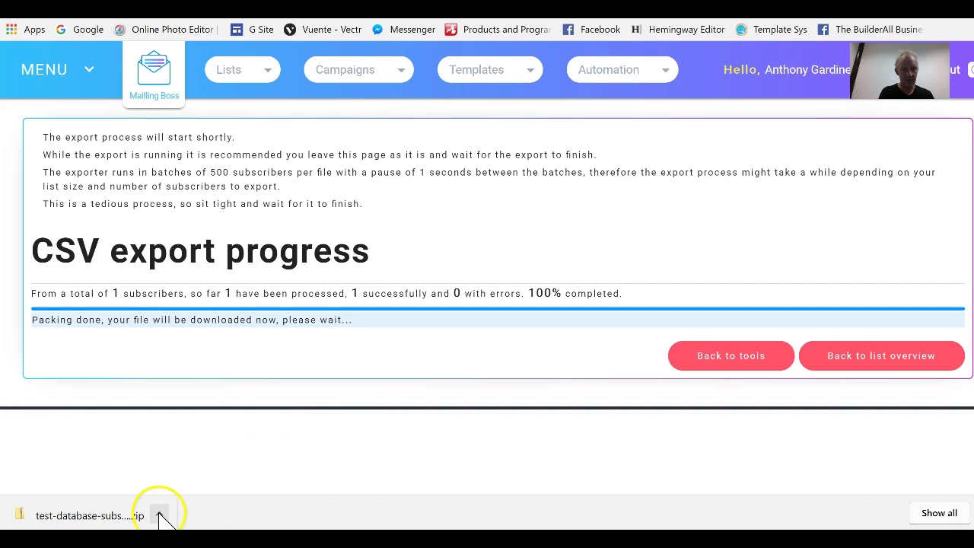
click(161, 515)
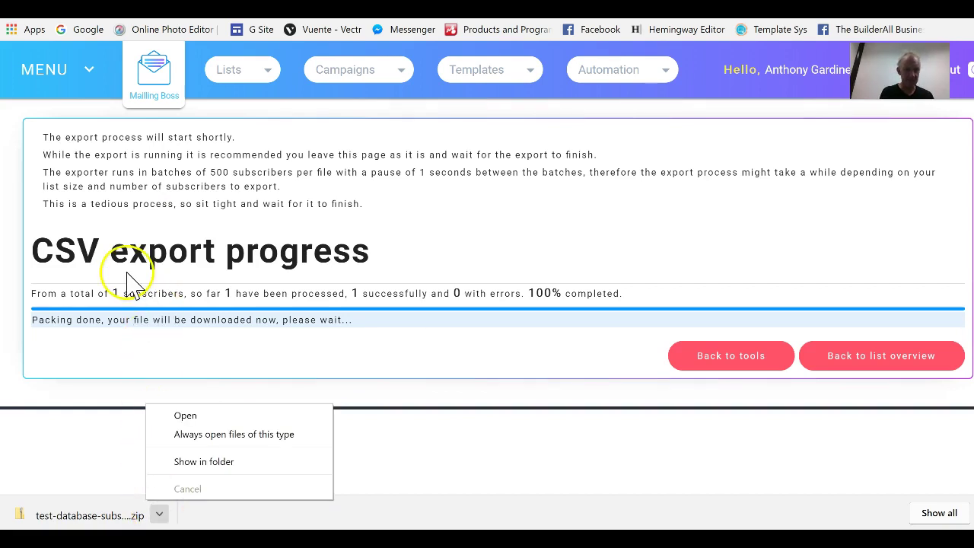
click(185, 416)
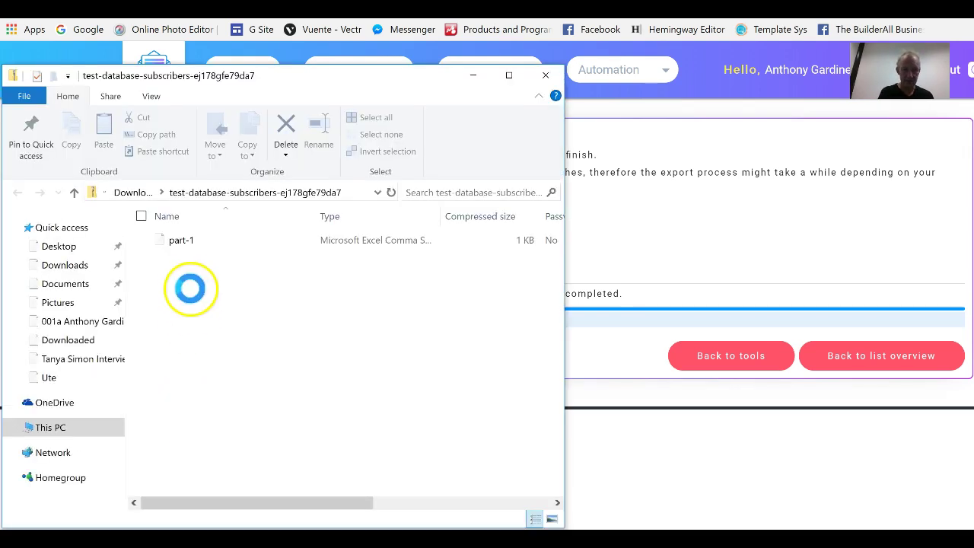
Open the 175-byte part-1 subscriber CSV from the downloaded zip in Excel
click(184, 242)
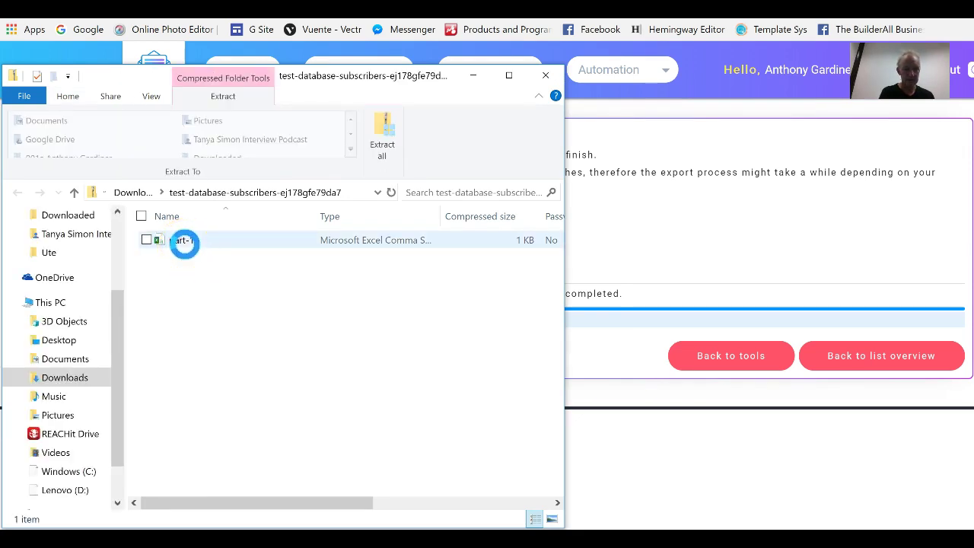
right_click(184, 241)
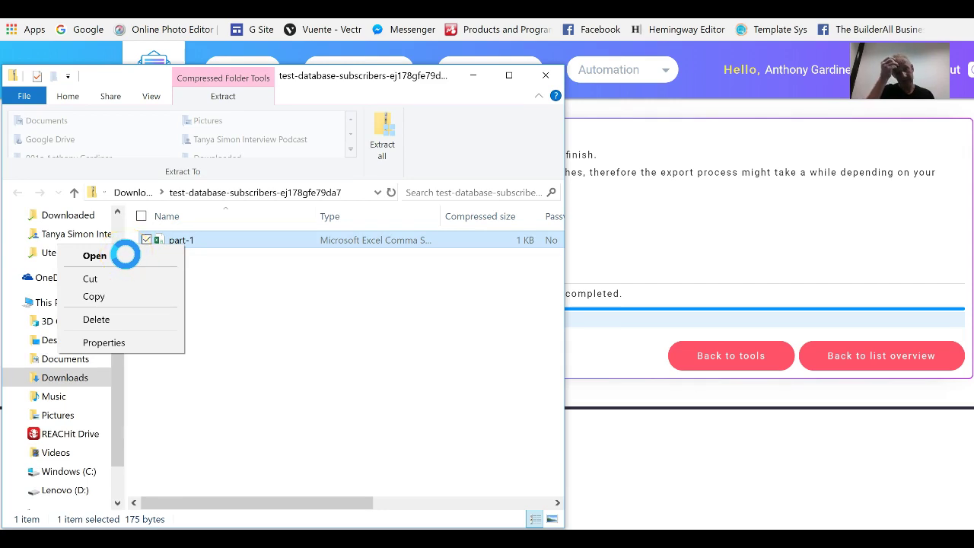
click(124, 254)
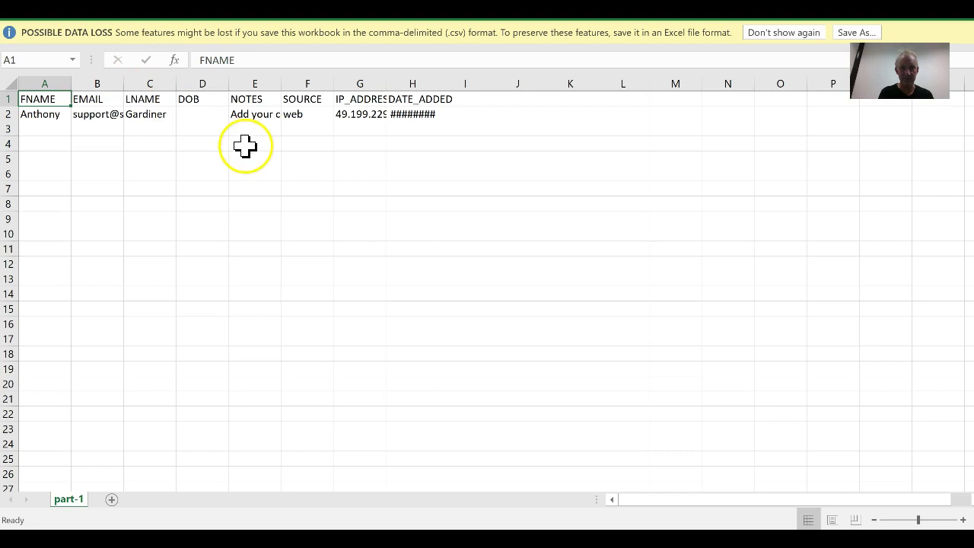
Auto-fit column G so the full IP_ADDRESS value shows, then select columns F through H
drag(384, 81, 384, 82)
double_click(384, 82)
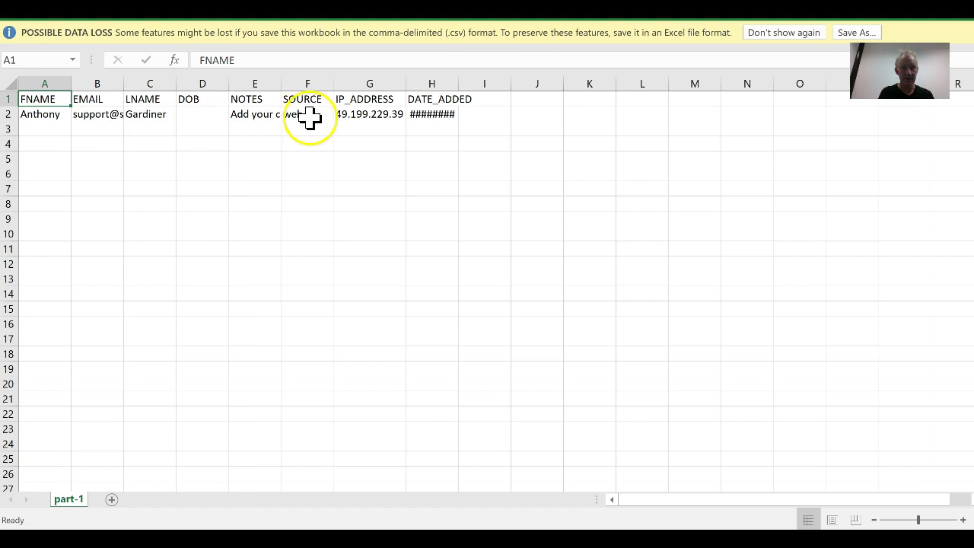
drag(305, 80, 410, 81)
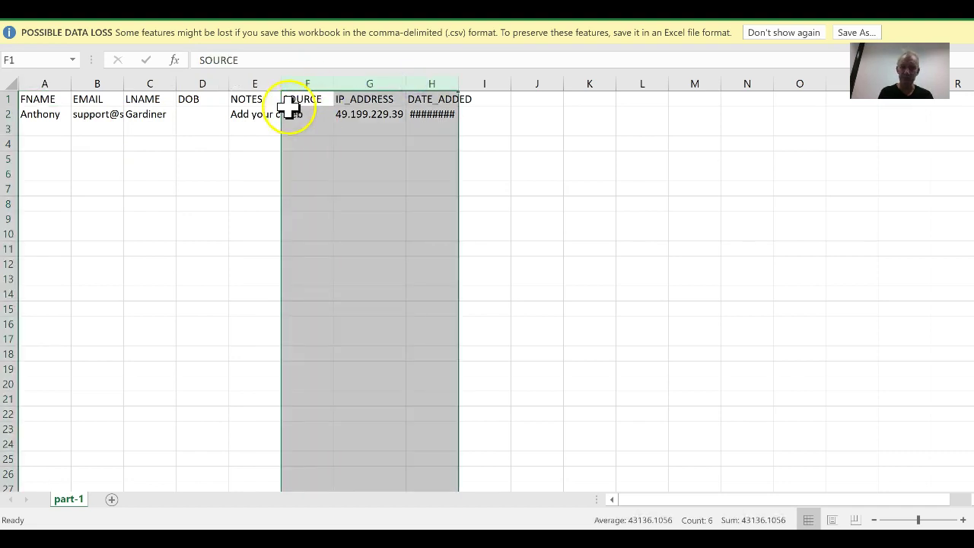